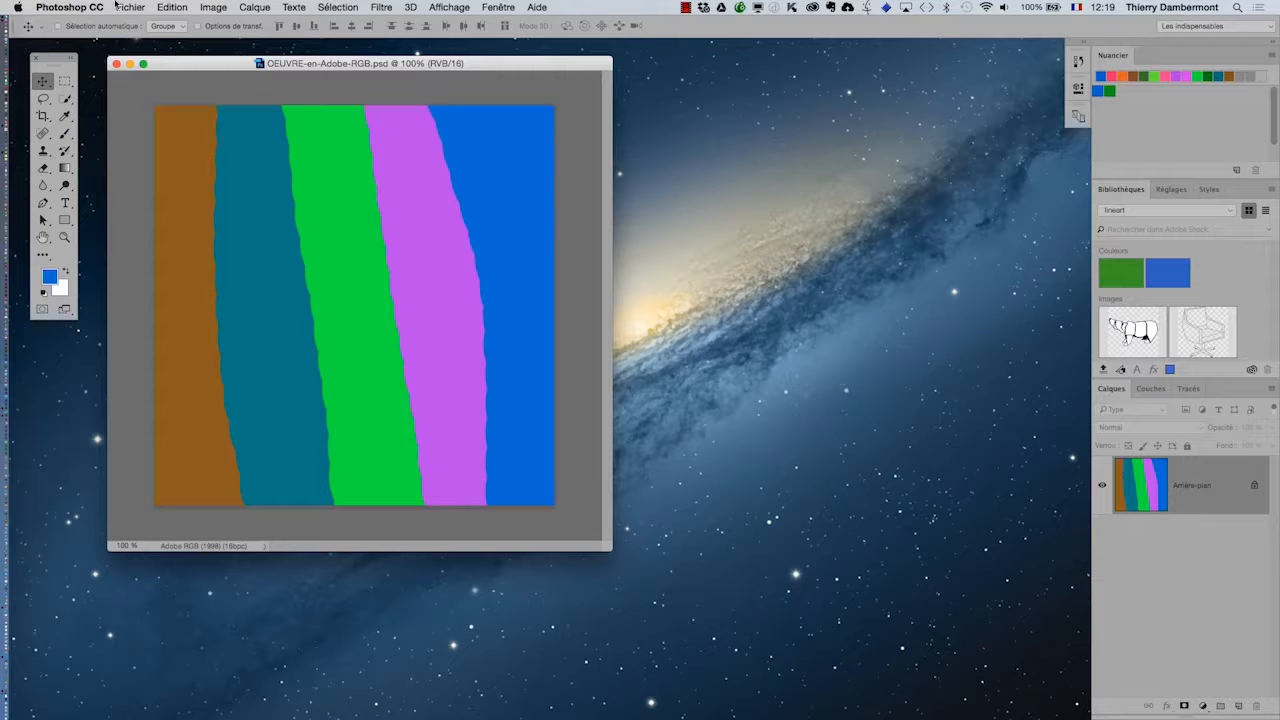
# Step: Open Assign Profile for the image and preview it with ProPhoto RGB and sRGB IEC61966-2.1, moving the dialog clear of the image
pyautogui.click(171, 7)
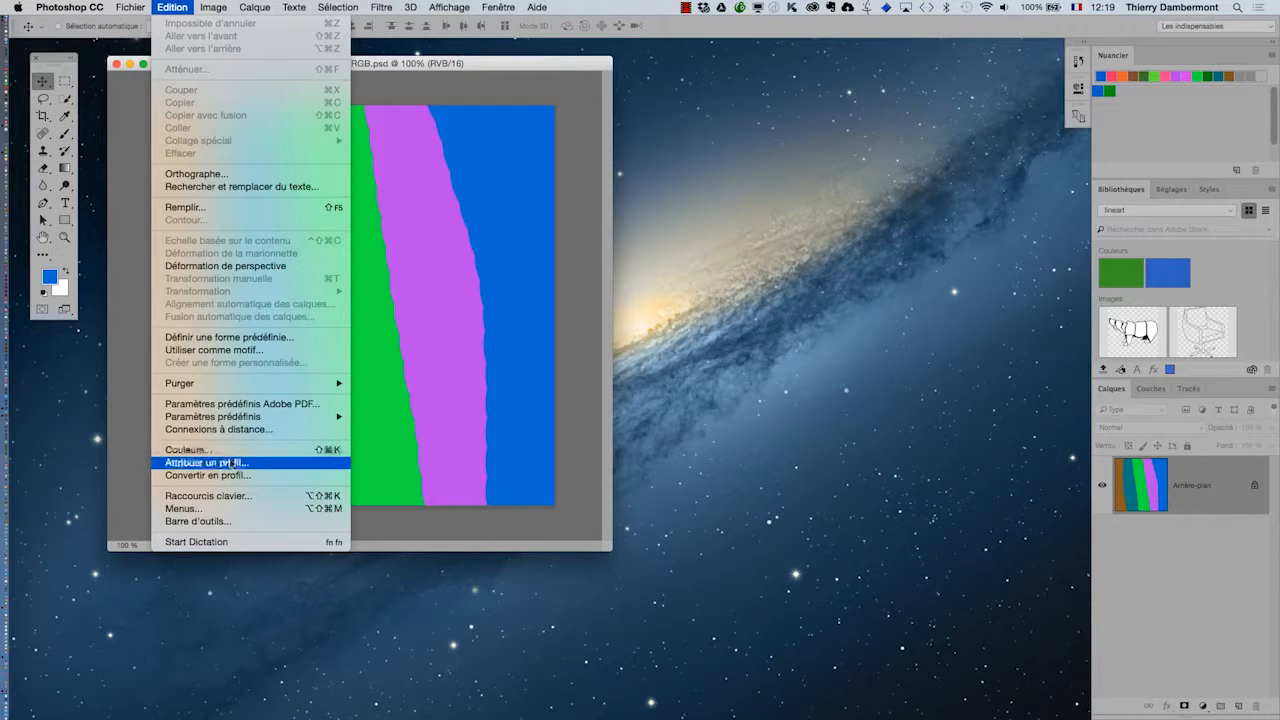
pyautogui.click(232, 466)
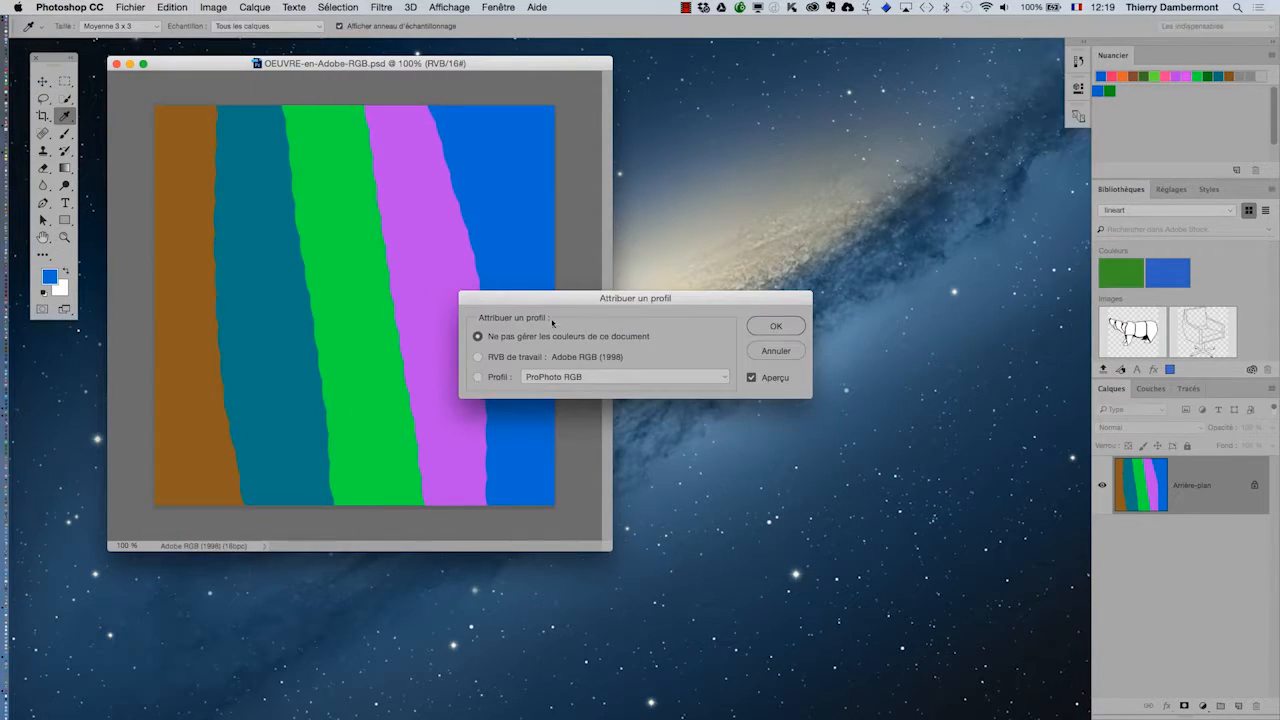
pyautogui.moveTo(541, 297); pyautogui.dragTo(716, 117)
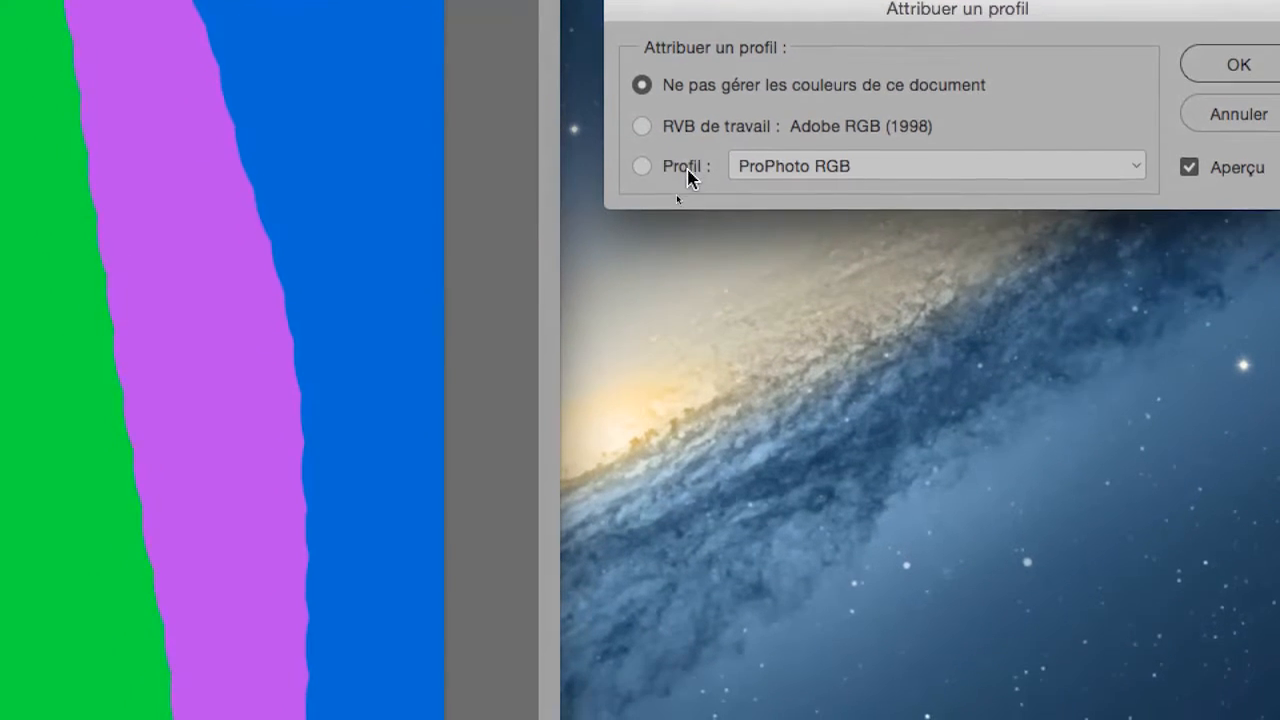
pyautogui.click(645, 276)
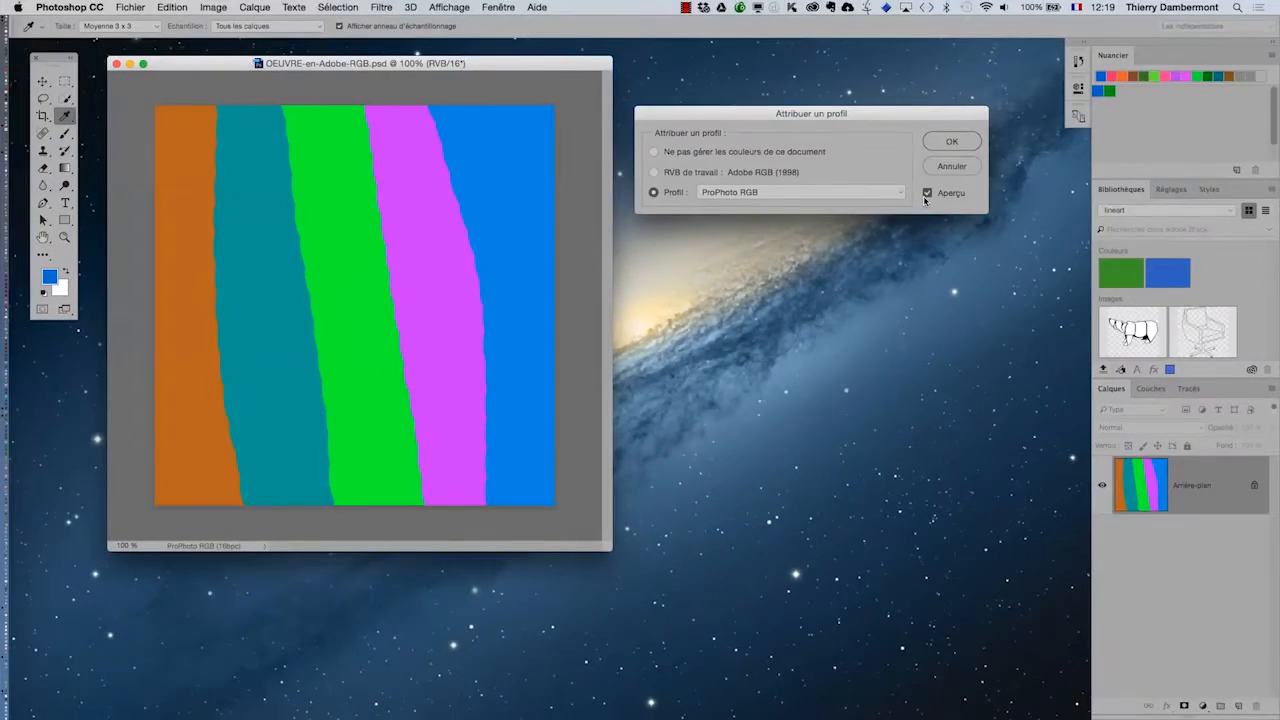
pyautogui.click(484, 163)
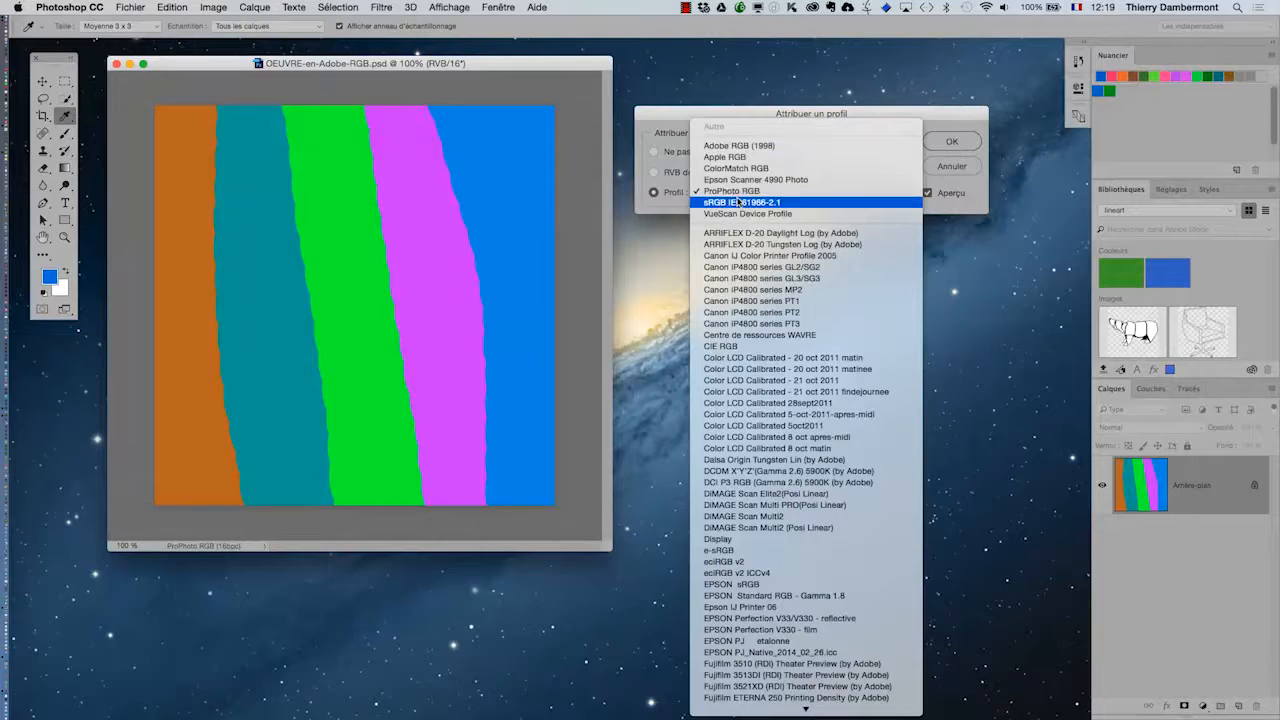
pyautogui.click(740, 203)
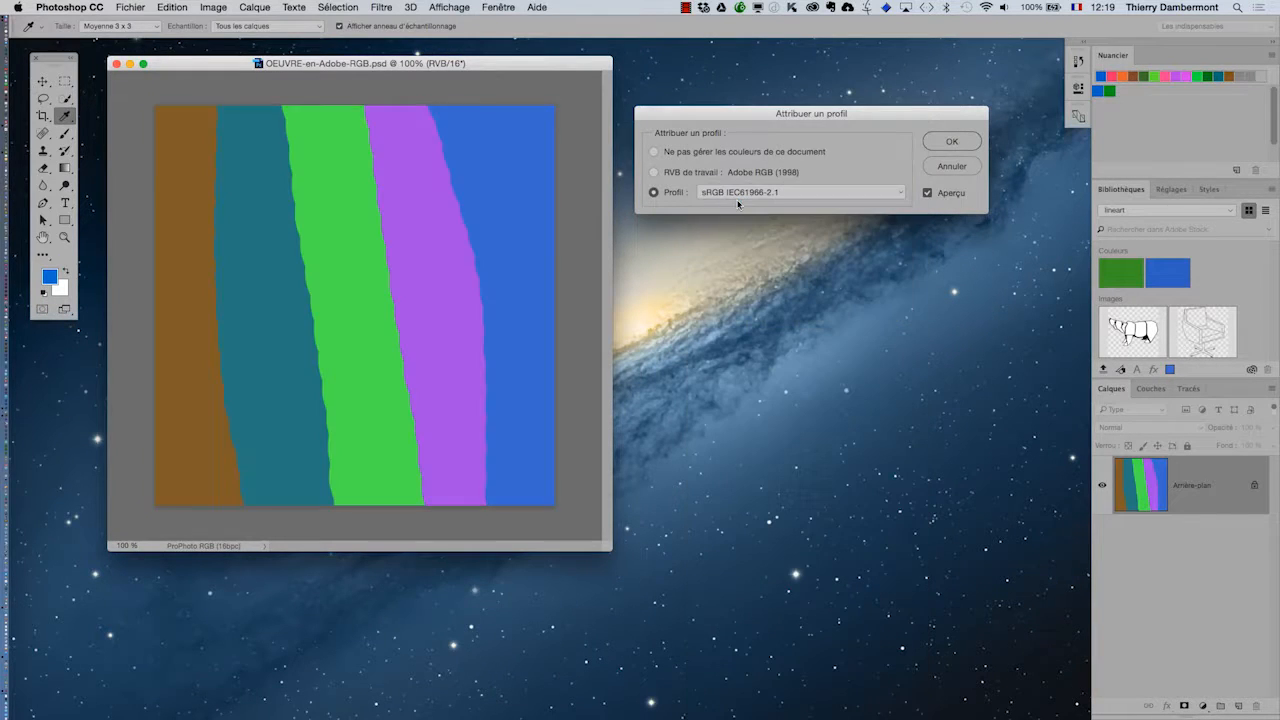
# Step: Preview the image with the VueScan Device Profile, ColorMatch RGB and Apple RGB profiles
pyautogui.click(740, 205)
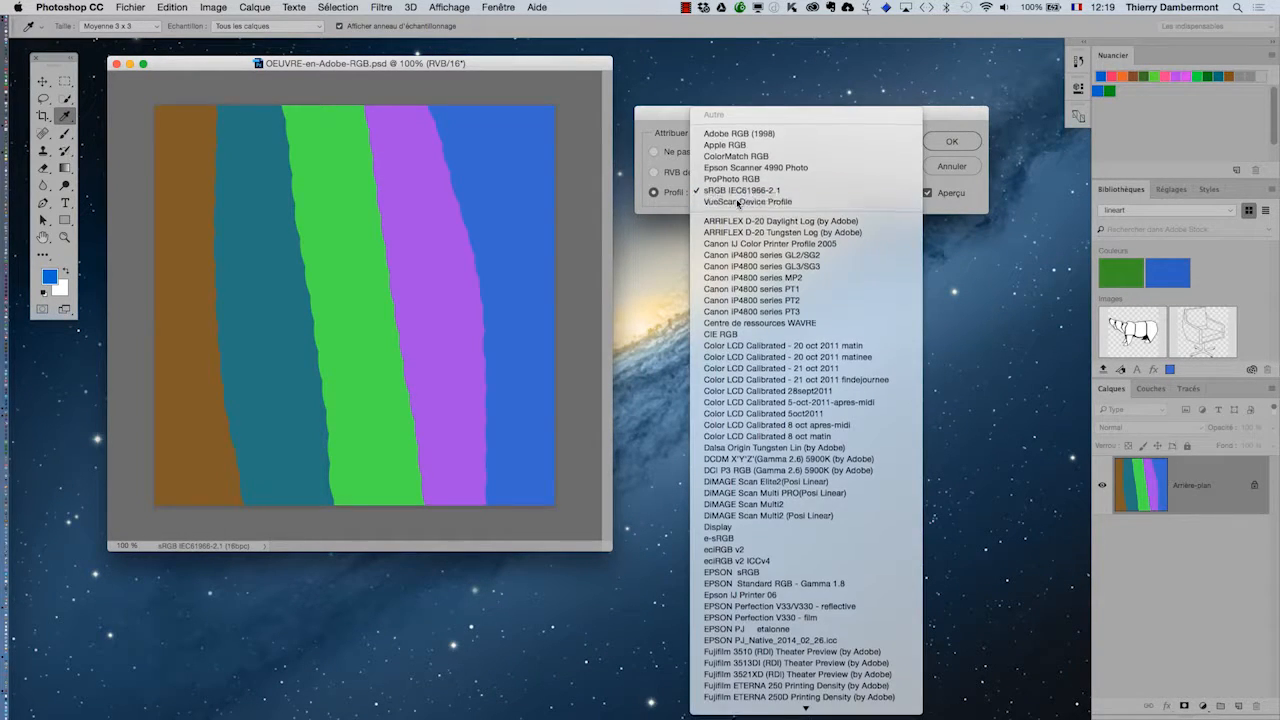
pyautogui.click(742, 195)
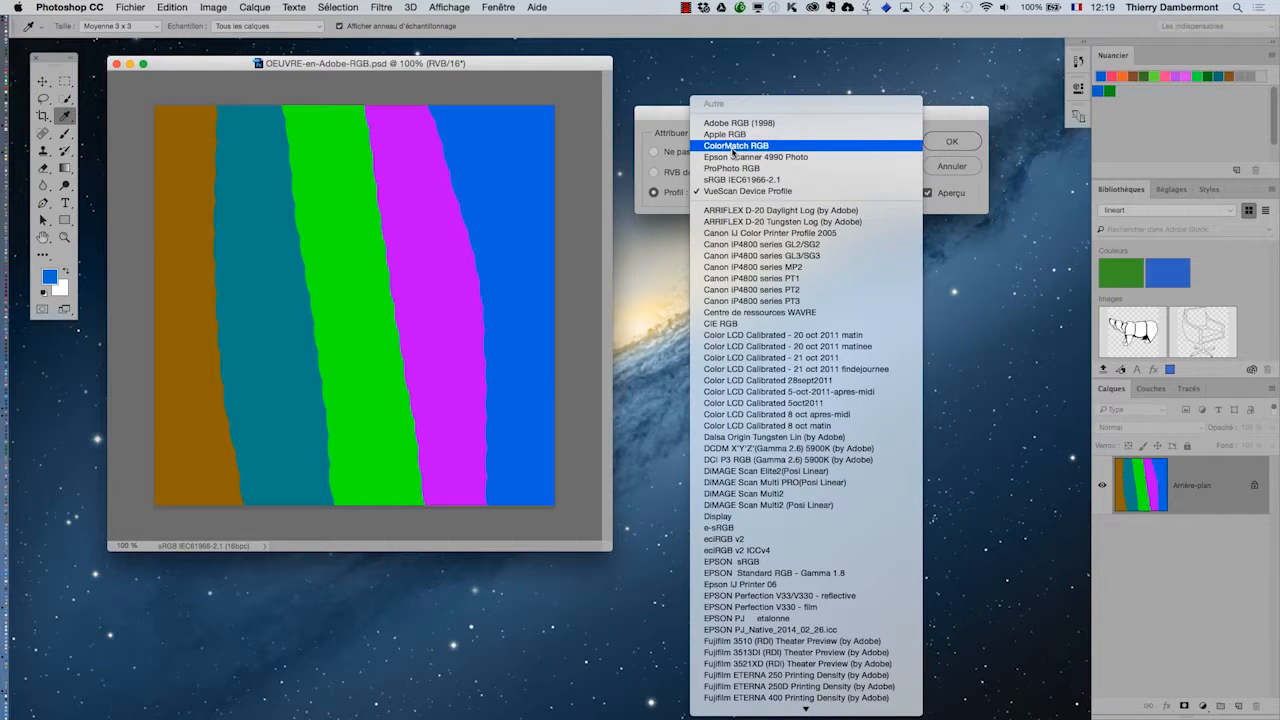
pyautogui.click(735, 146)
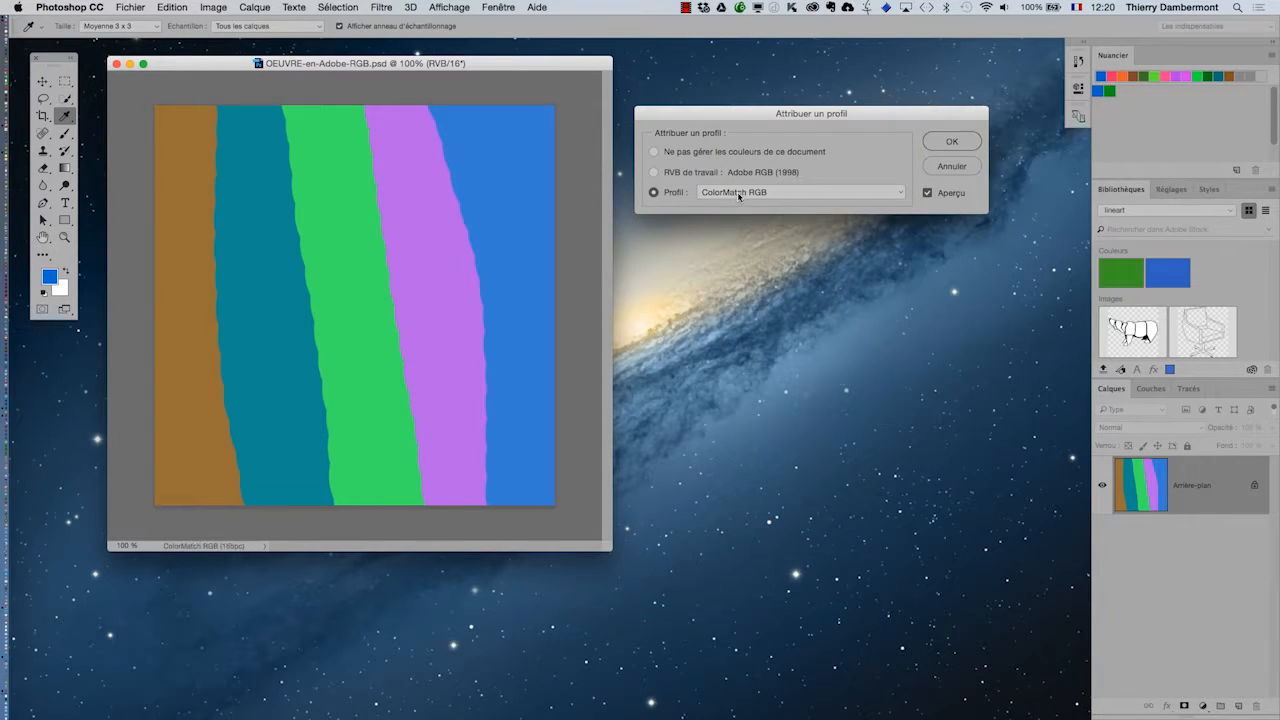
pyautogui.click(740, 196)
pyautogui.click(746, 253)
pyautogui.click(744, 187)
pyautogui.click(745, 182)
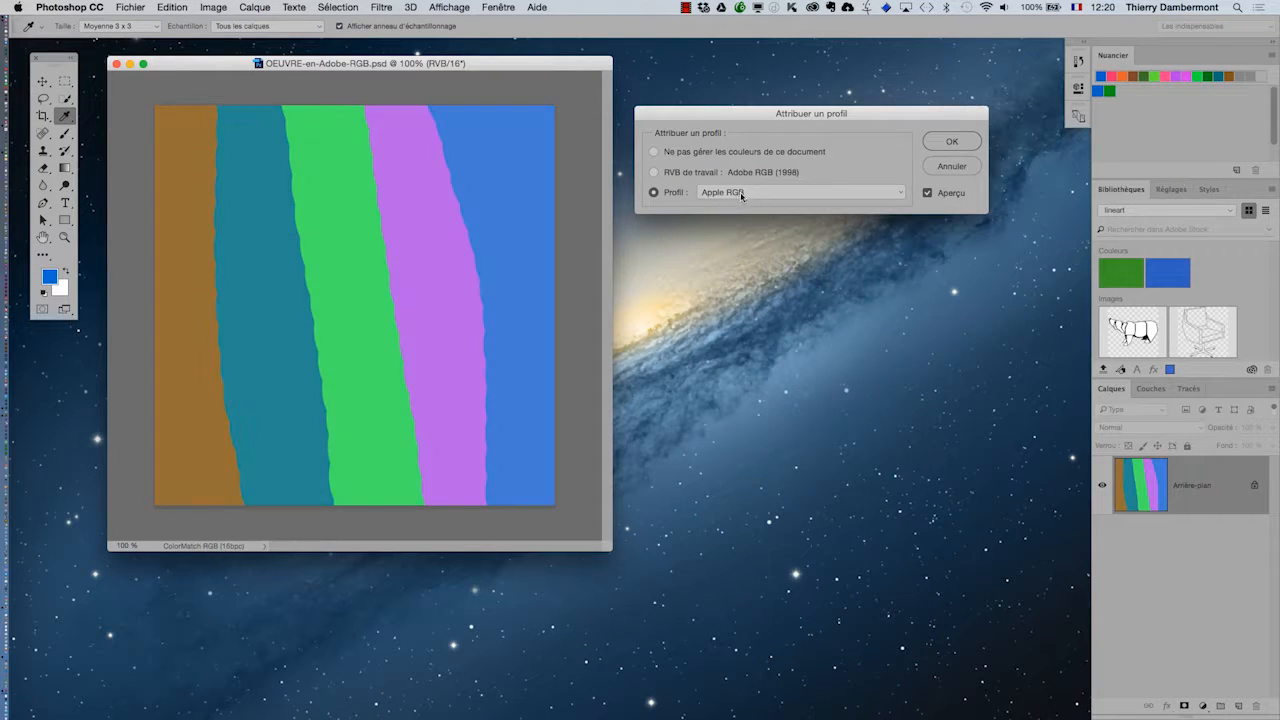
# Step: Compare the image's colours under the Adobe RGB (1998), ProPhoto RGB and sRGB IEC61966-2.1 profiles
pyautogui.click(744, 192)
pyautogui.click(740, 168)
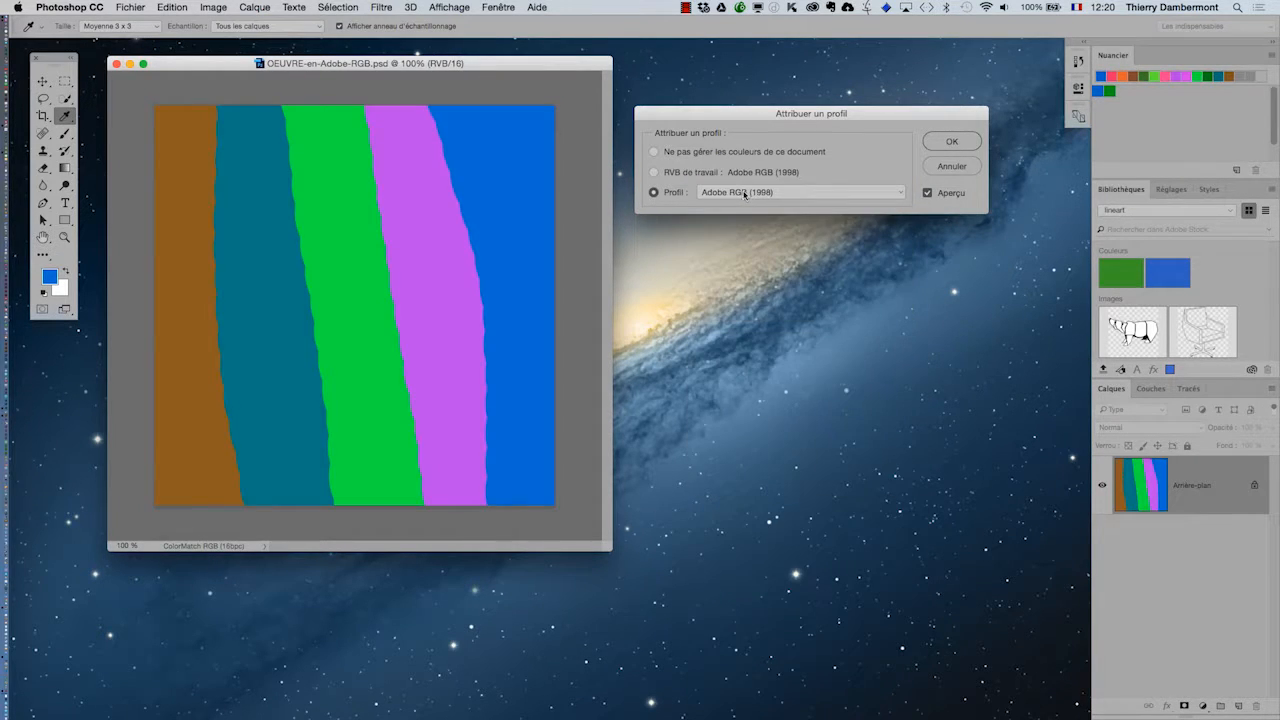
pyautogui.click(744, 193)
pyautogui.click(742, 234)
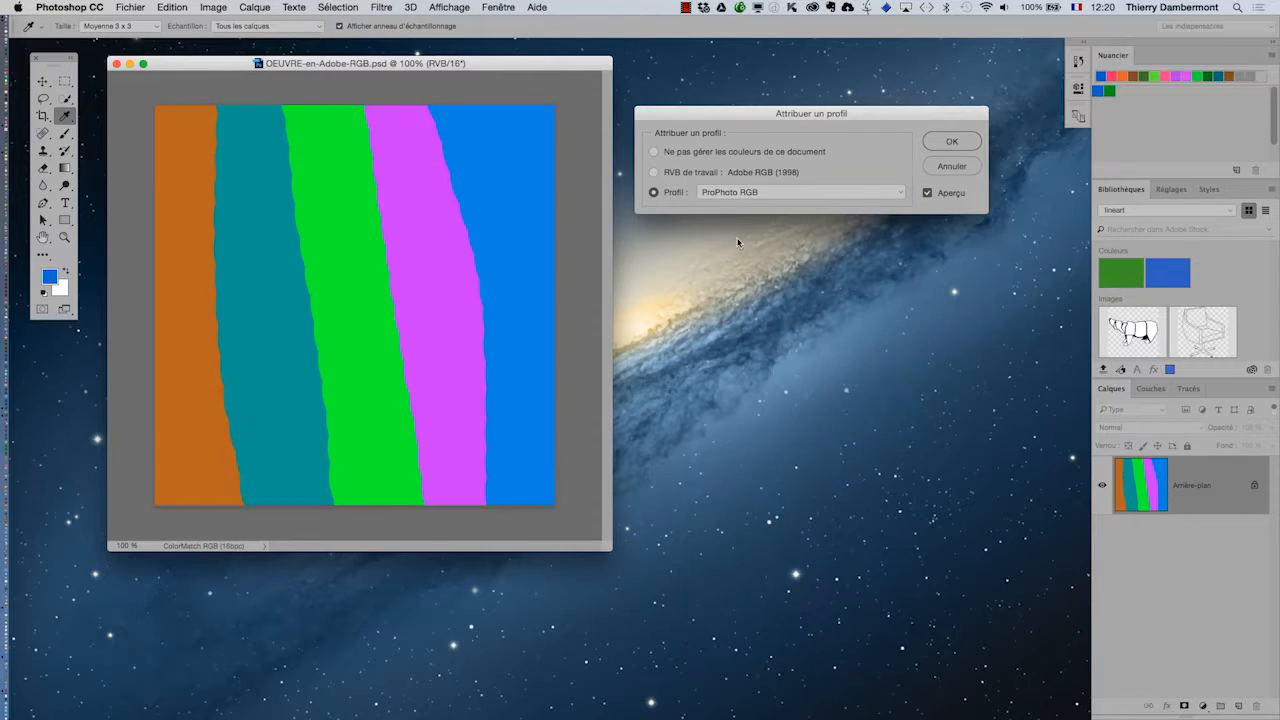
pyautogui.click(738, 200)
pyautogui.click(737, 203)
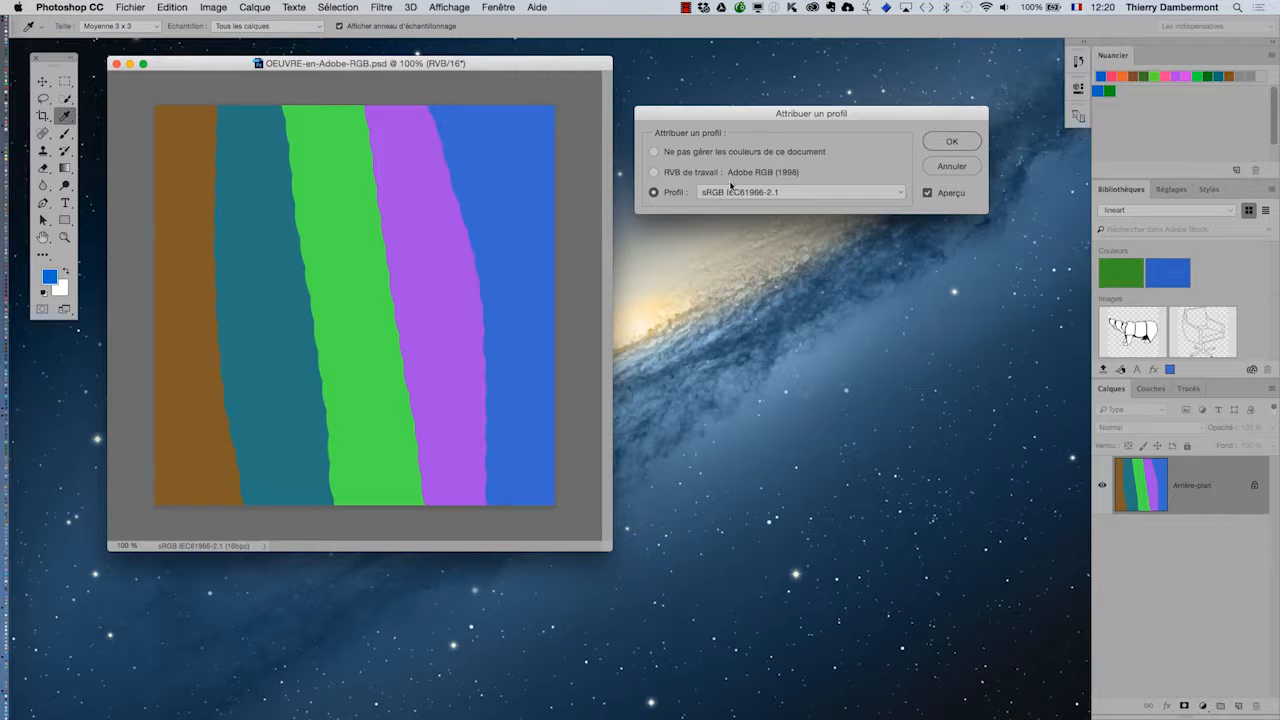
# Step: Preview the image with VueScan Device Profile, go back to sRGB IEC61966-2.1, and try ProPhoto RGB again
pyautogui.click(736, 191)
pyautogui.click(740, 204)
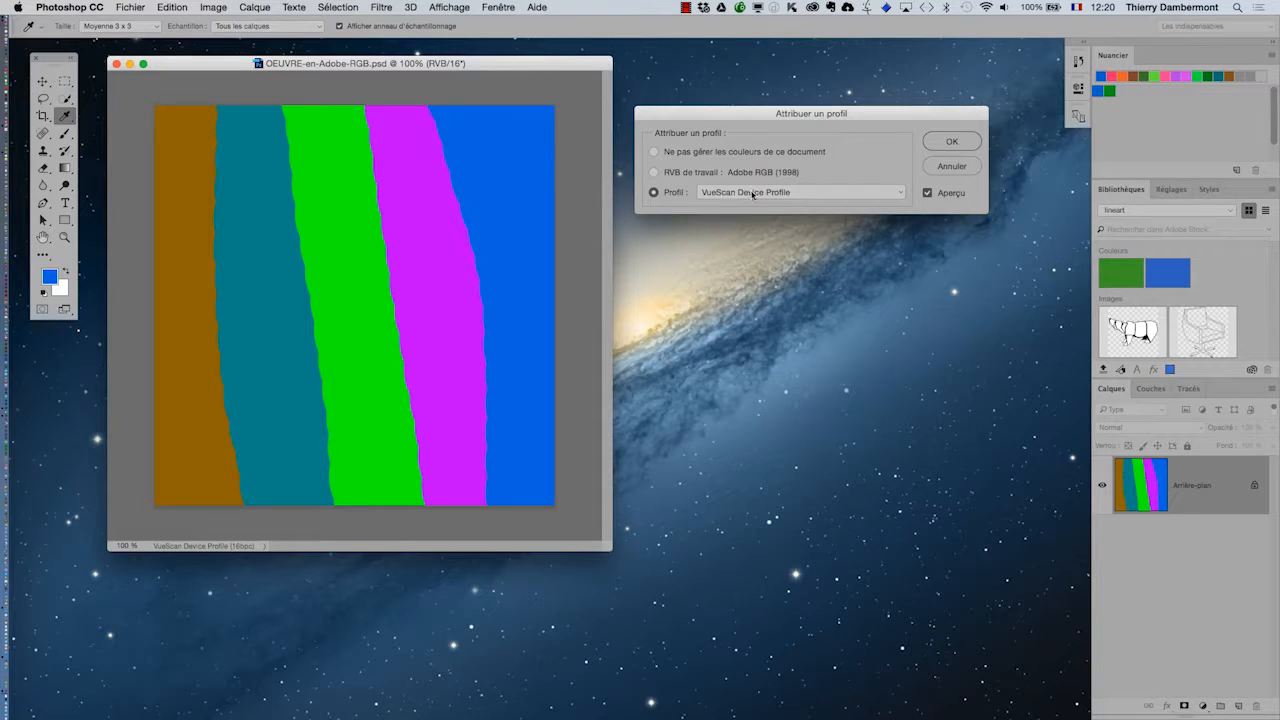
pyautogui.click(728, 193)
pyautogui.click(737, 189)
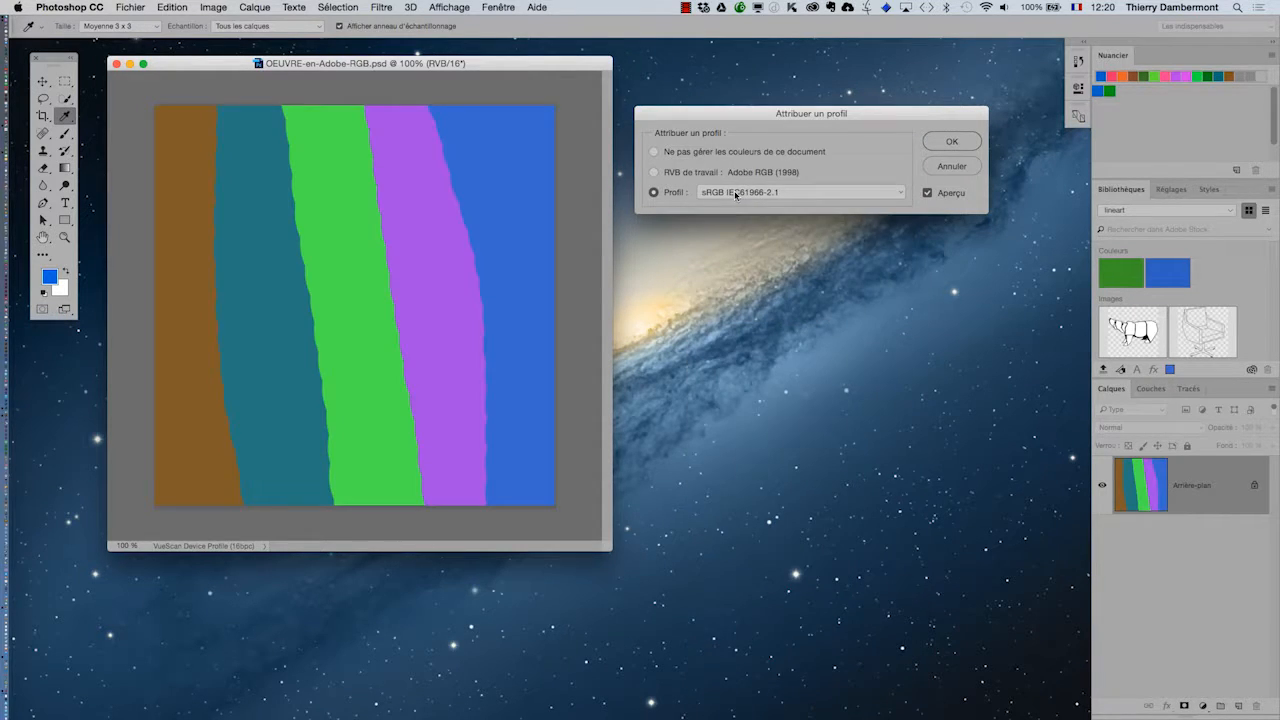
pyautogui.click(737, 190)
pyautogui.click(737, 180)
# Step: Preview the image with the Epson Scanner 4990 Photo, ColorMatch RGB and Apple RGB profiles
pyautogui.click(734, 192)
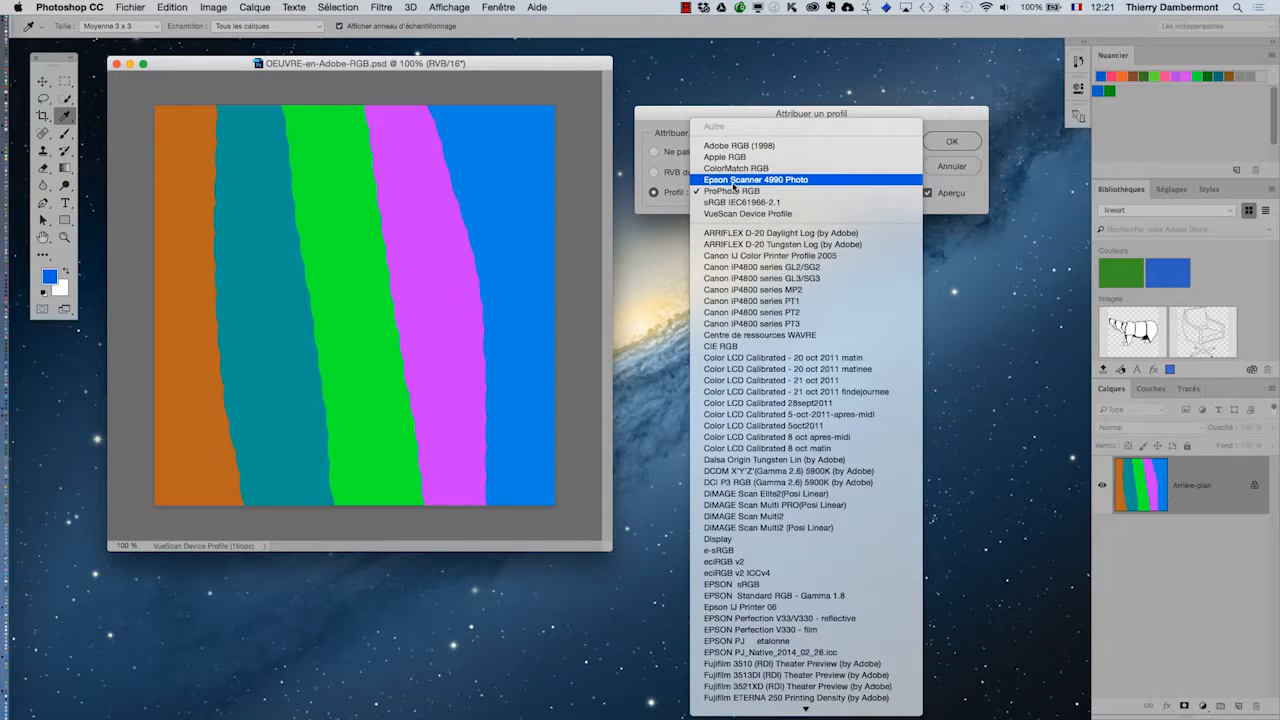
pyautogui.click(734, 180)
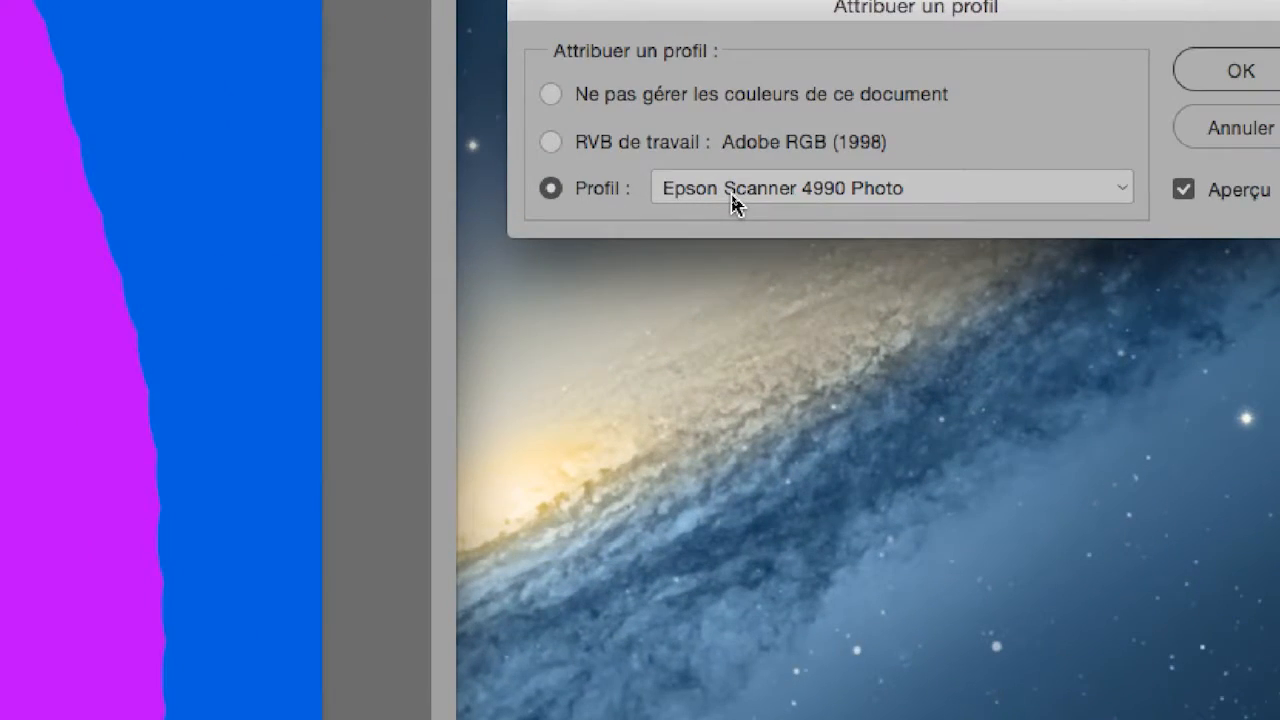
pyautogui.click(731, 196)
pyautogui.click(733, 159)
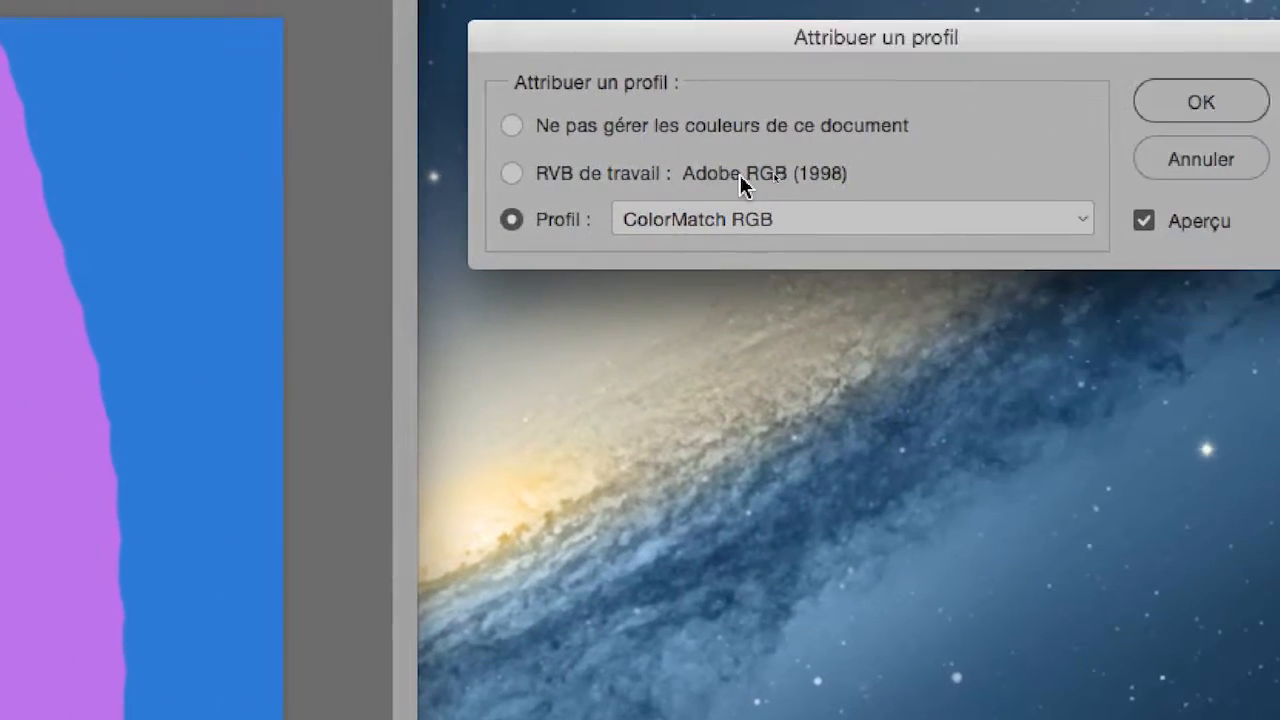
pyautogui.click(818, 214)
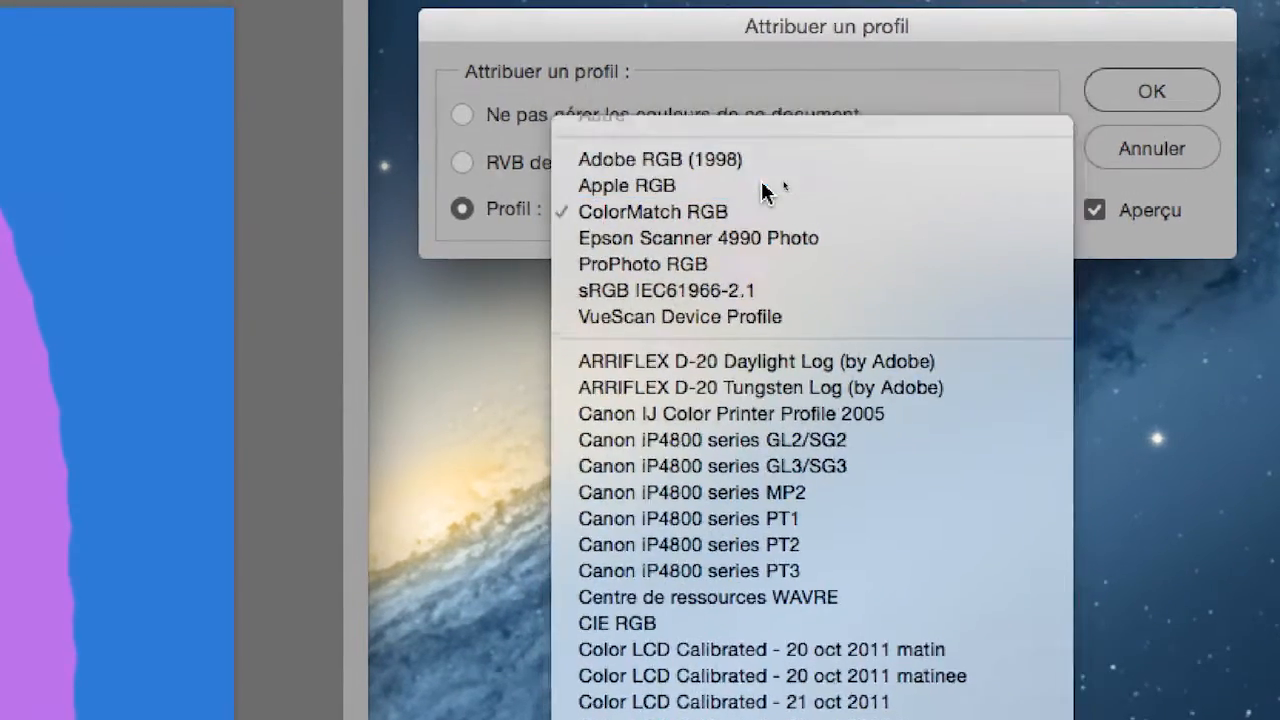
pyautogui.click(762, 185)
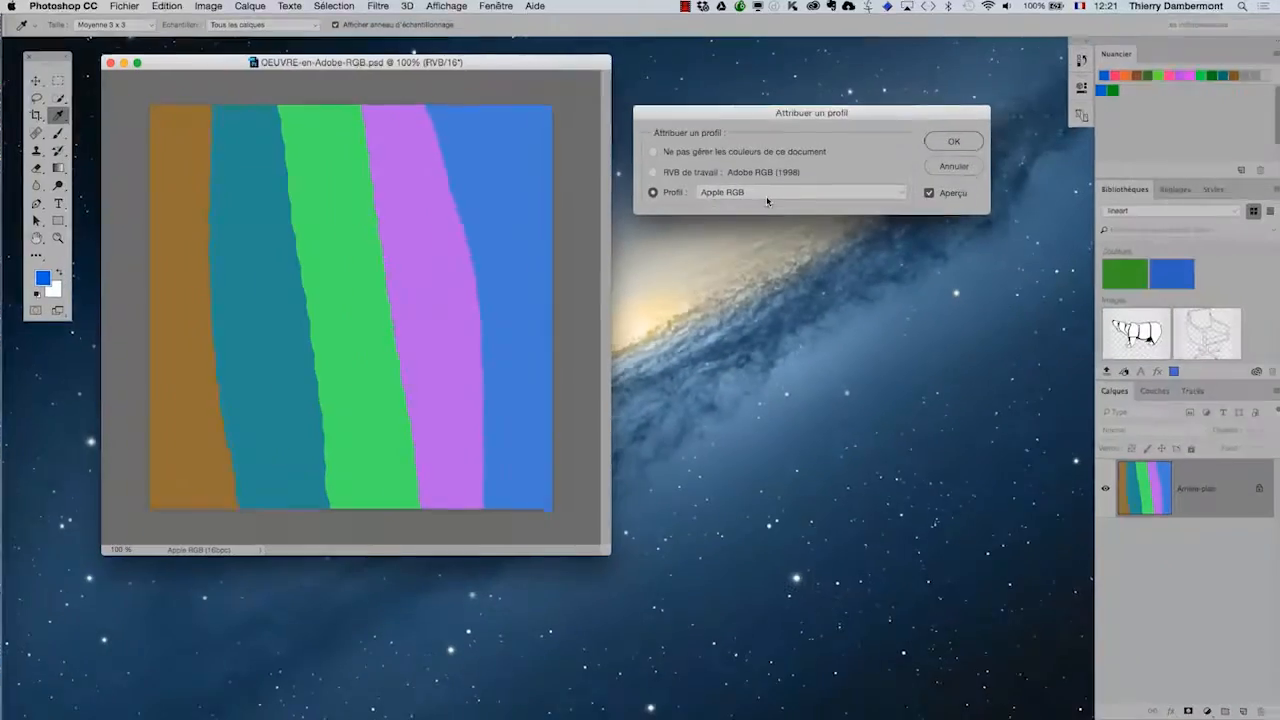
# Step: Preview the image once more with sRGB IEC61966-2.1 and cancel the profile assignment
pyautogui.click(750, 190)
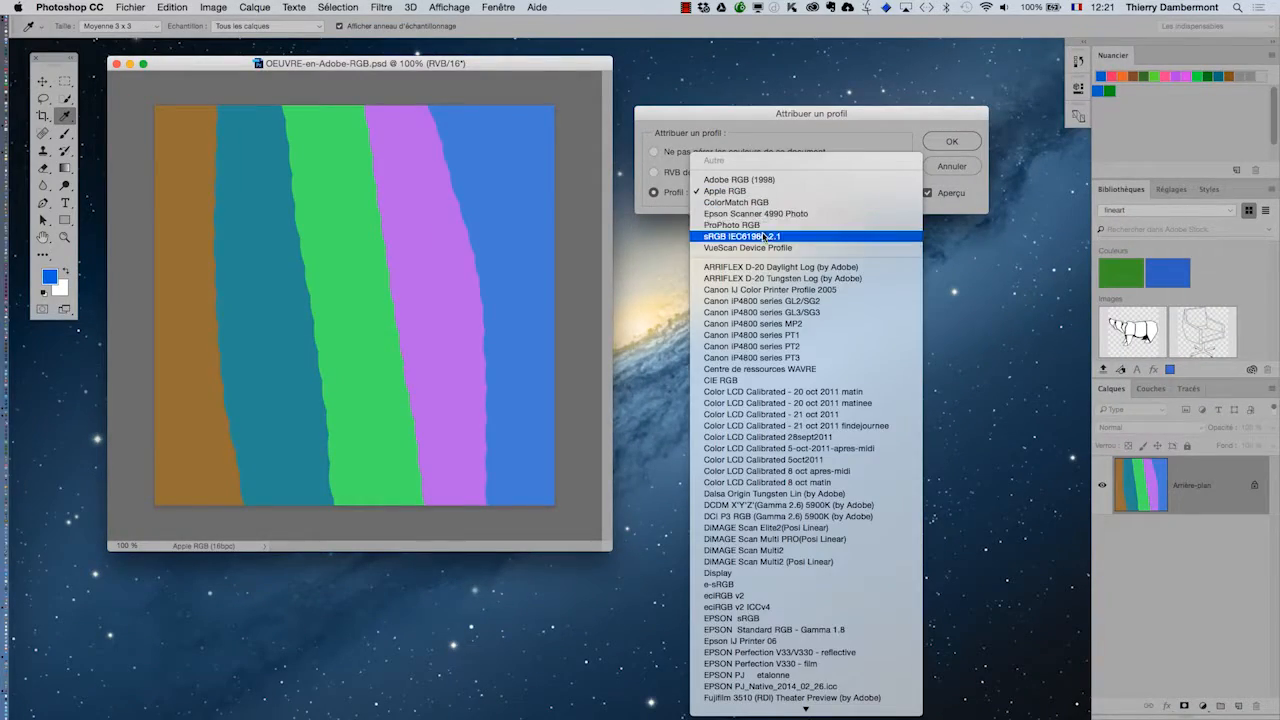
pyautogui.click(758, 236)
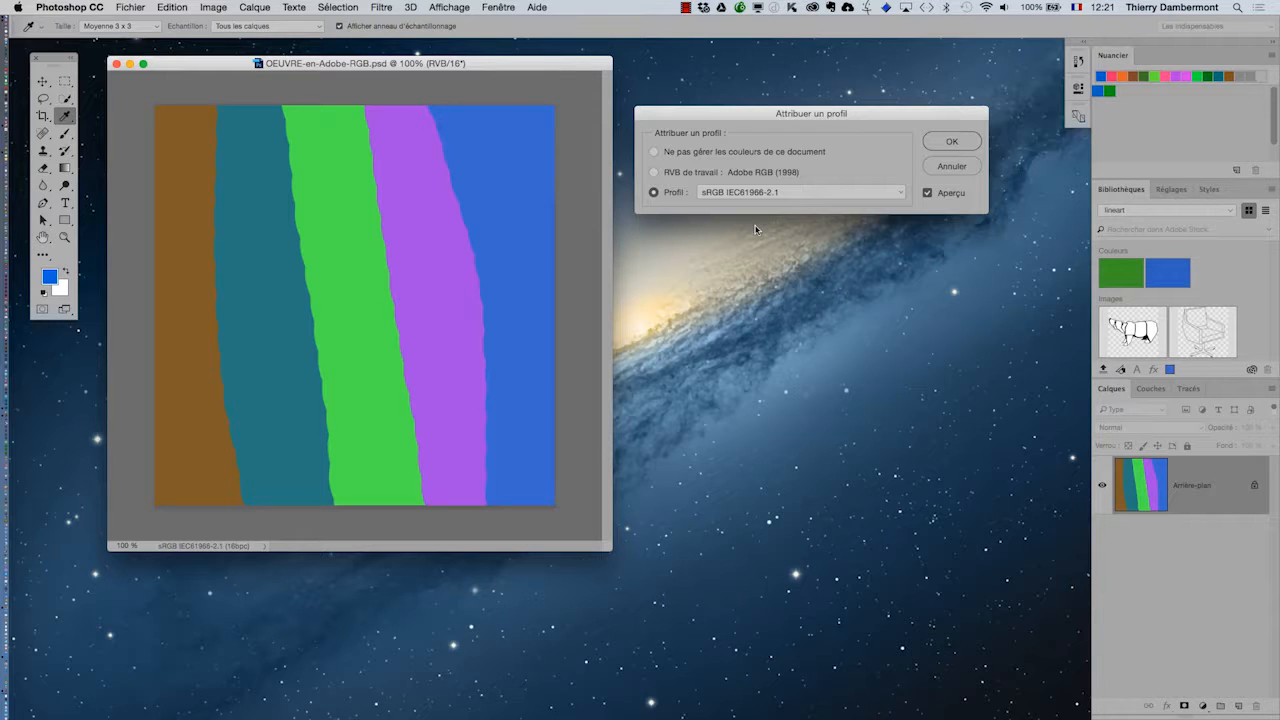
pyautogui.moveTo(722, 115); pyautogui.dragTo(715, 226)
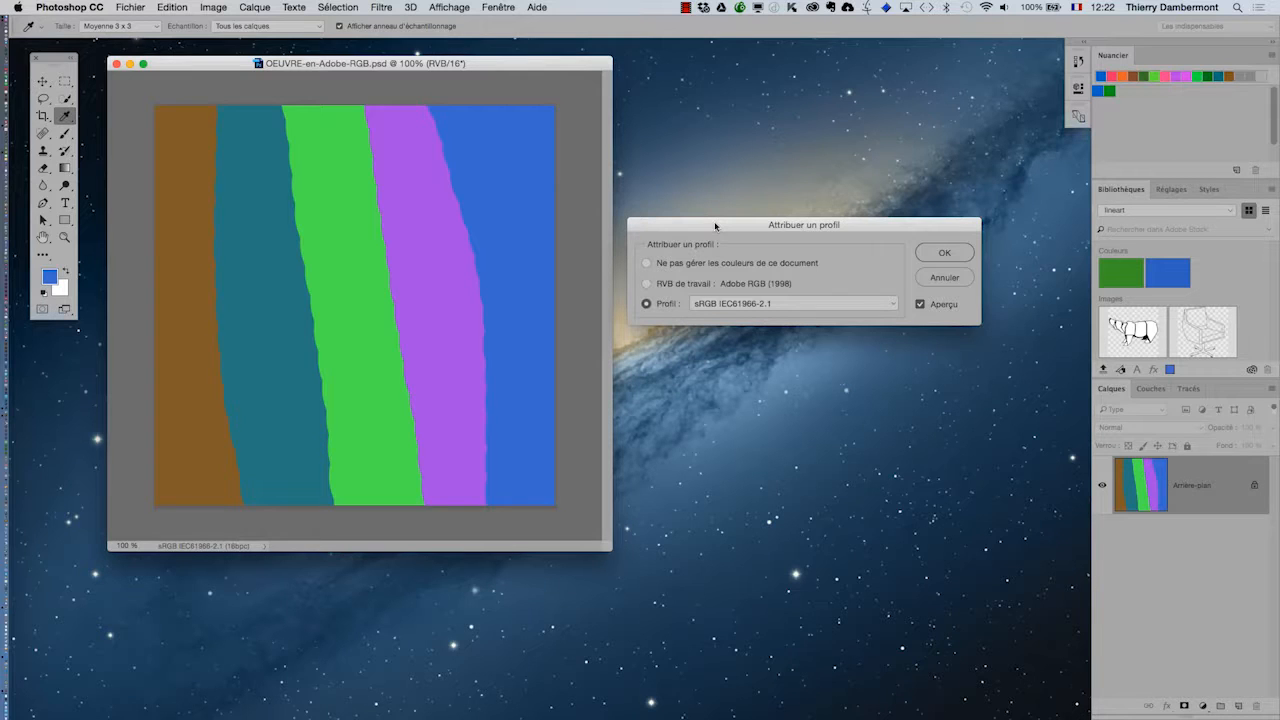
pyautogui.click(944, 277)
pyautogui.press('v')
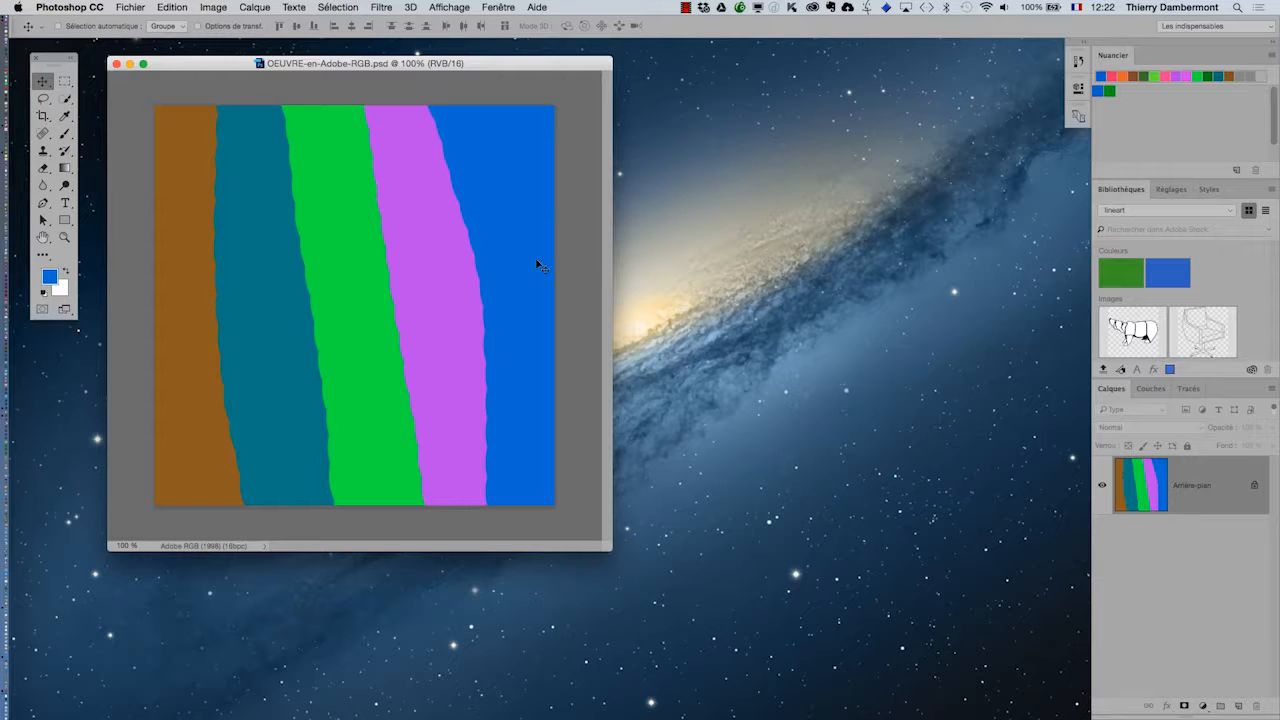
# Step: Shift the OEUVRE-en-Adobe-RGB.psd window slightly closer to the toolbox and shrink it to fit closely around the image
pyautogui.moveTo(515, 65); pyautogui.dragTo(504, 60)
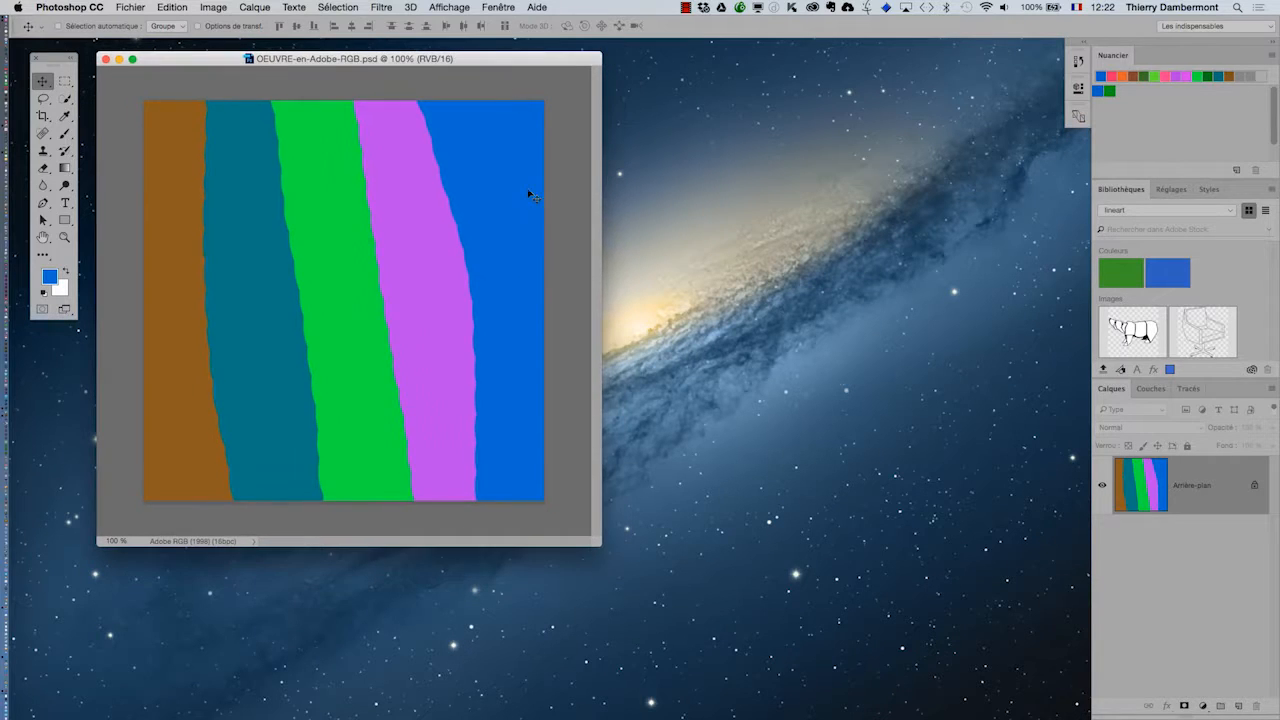
pyautogui.moveTo(593, 544); pyautogui.dragTo(528, 532)
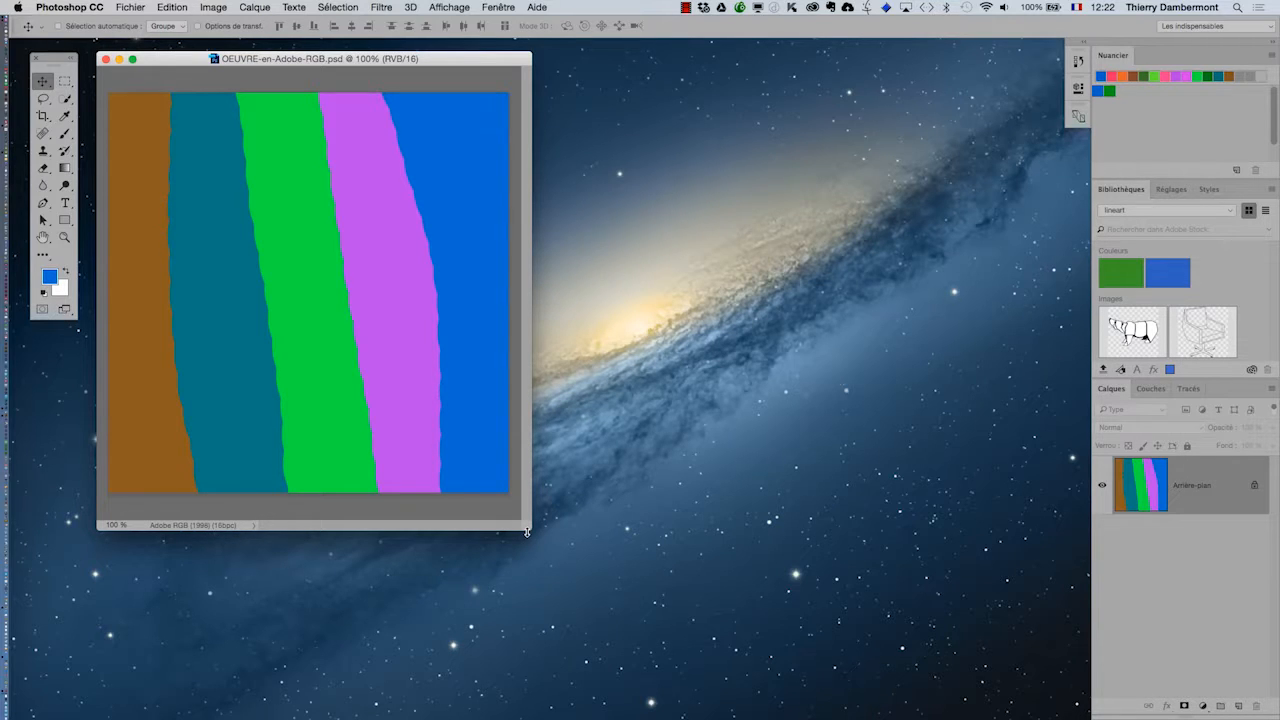
# Step: Duplicate the image as OEUVRE-en-ProPhoto and place the copy in its own window beside the original
pyautogui.click(209, 6)
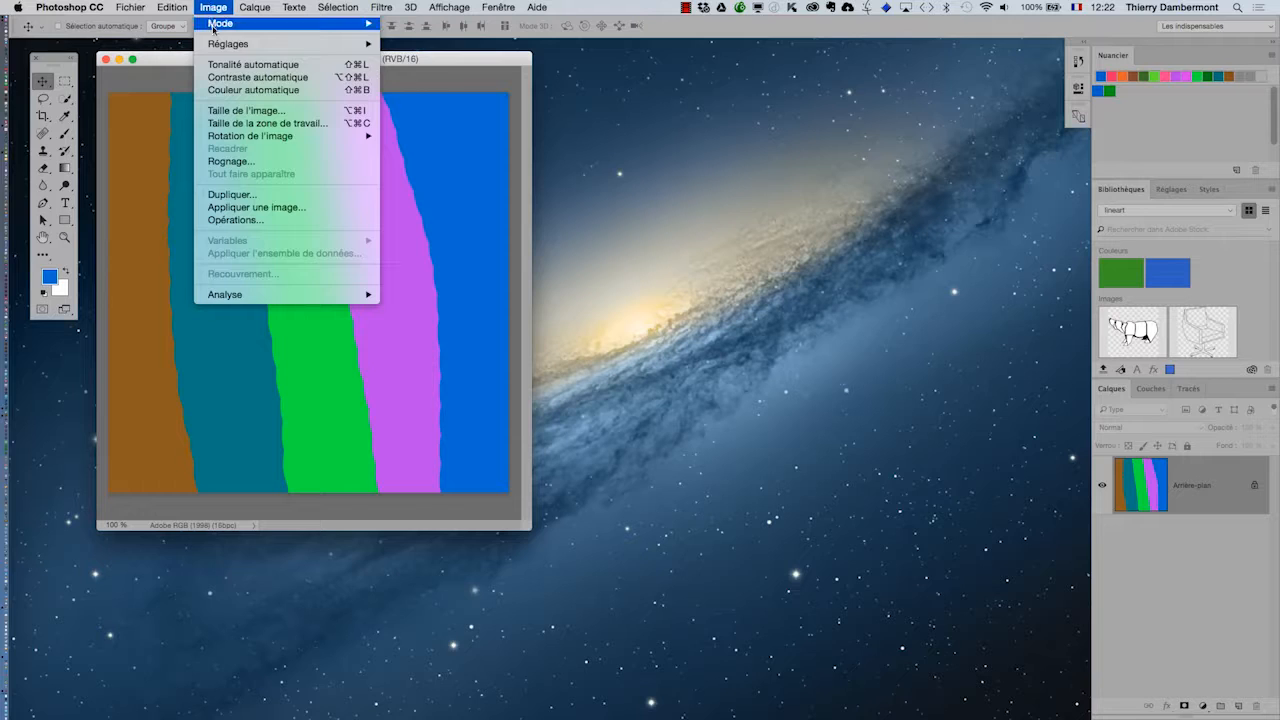
pyautogui.click(256, 196)
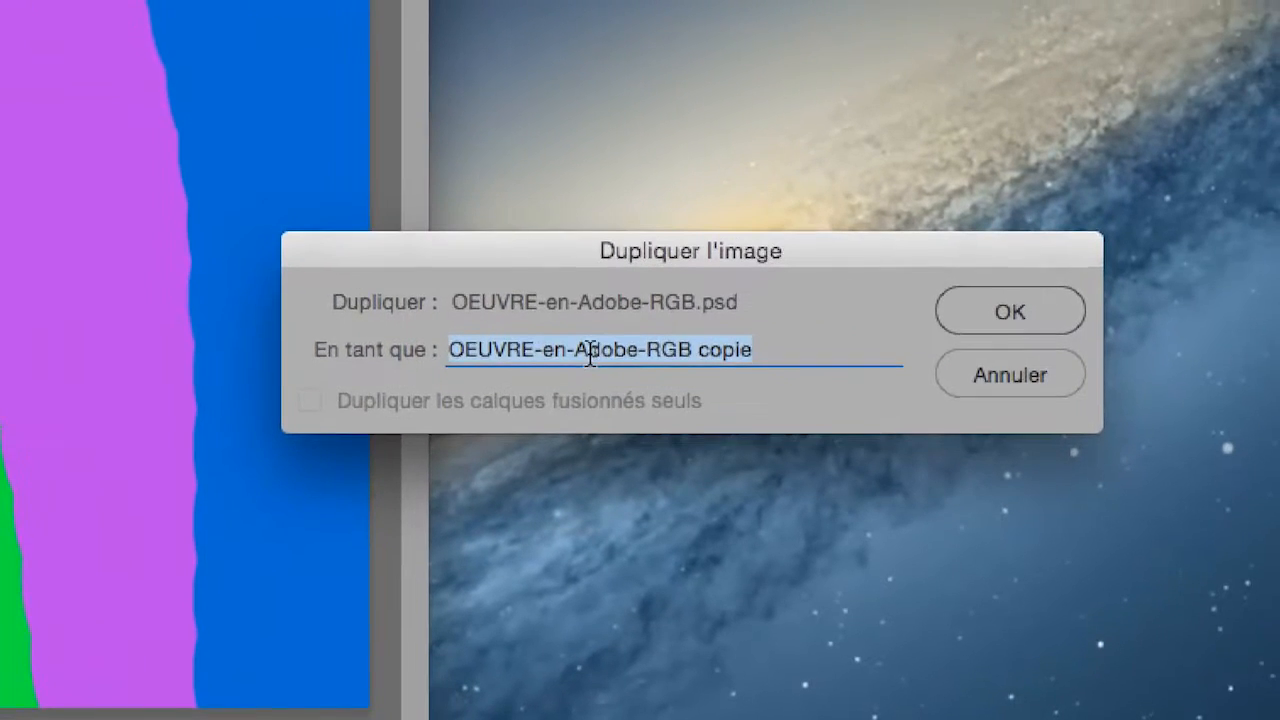
pyautogui.moveTo(612, 341); pyautogui.dragTo(825, 389)
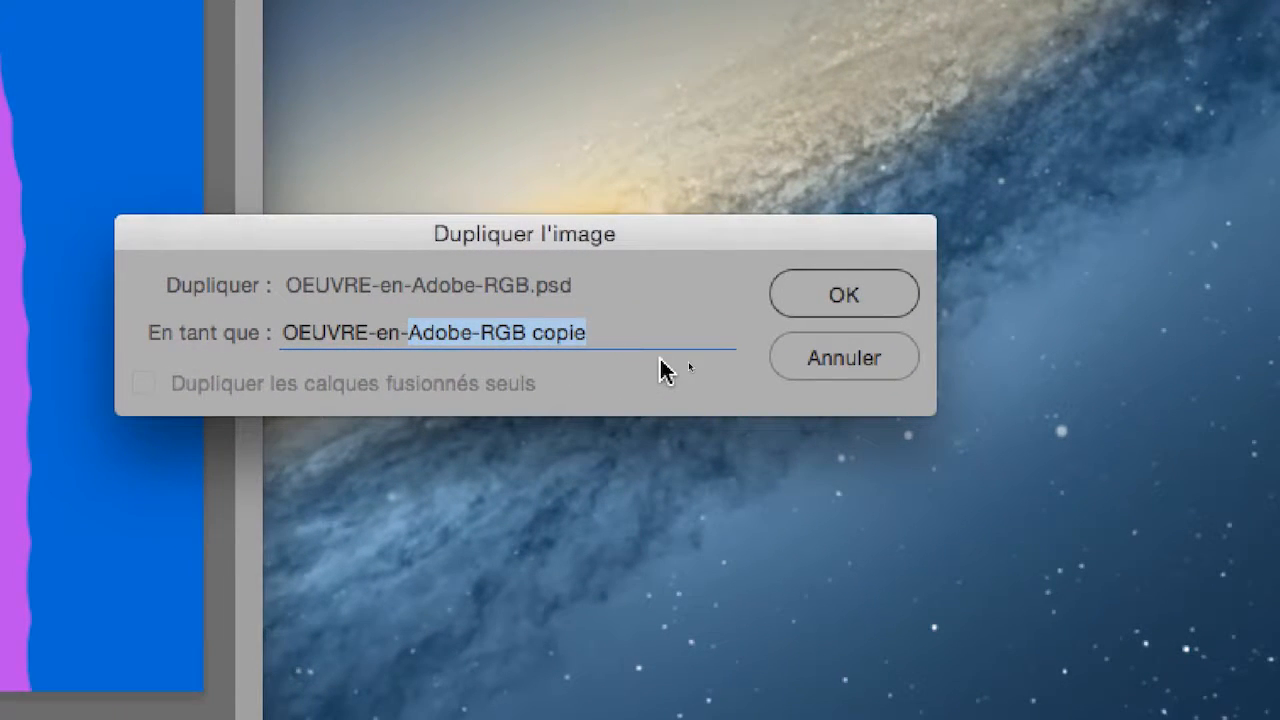
pyautogui.write('Pro')
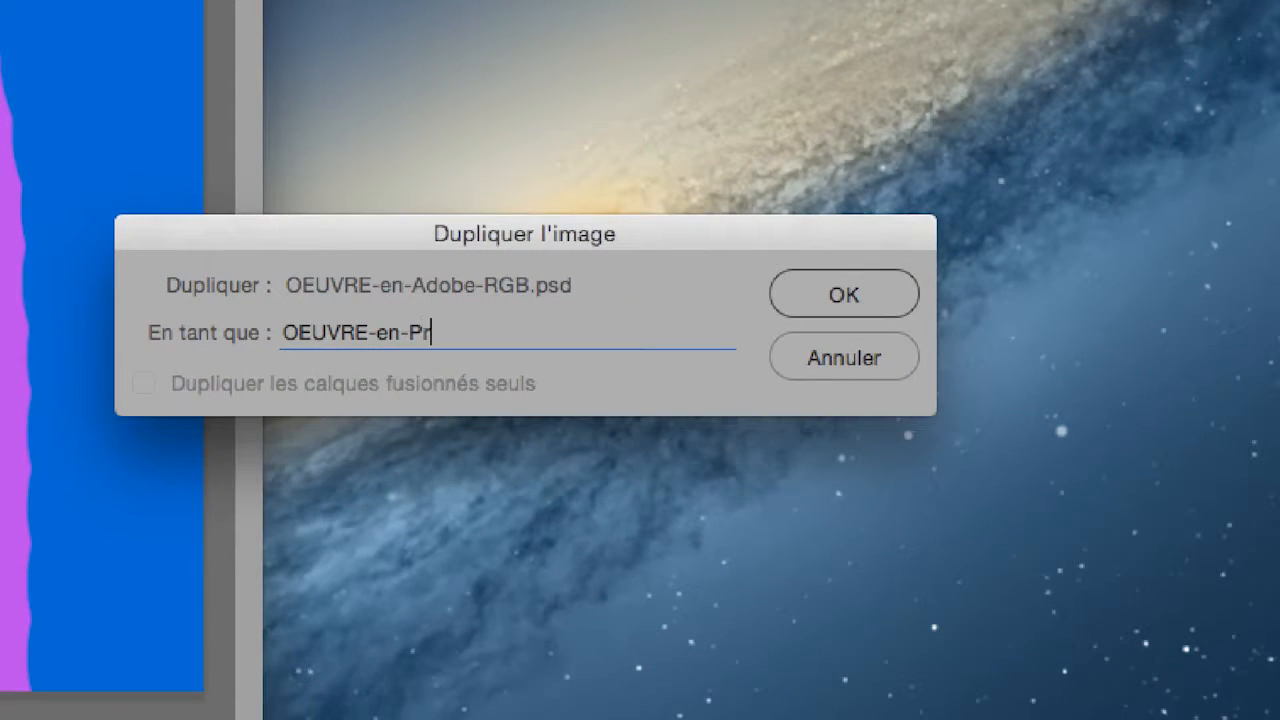
pyautogui.write('Phto')
pyautogui.press('BackSpace')
pyautogui.press('BackSpace')
pyautogui.write('oto')
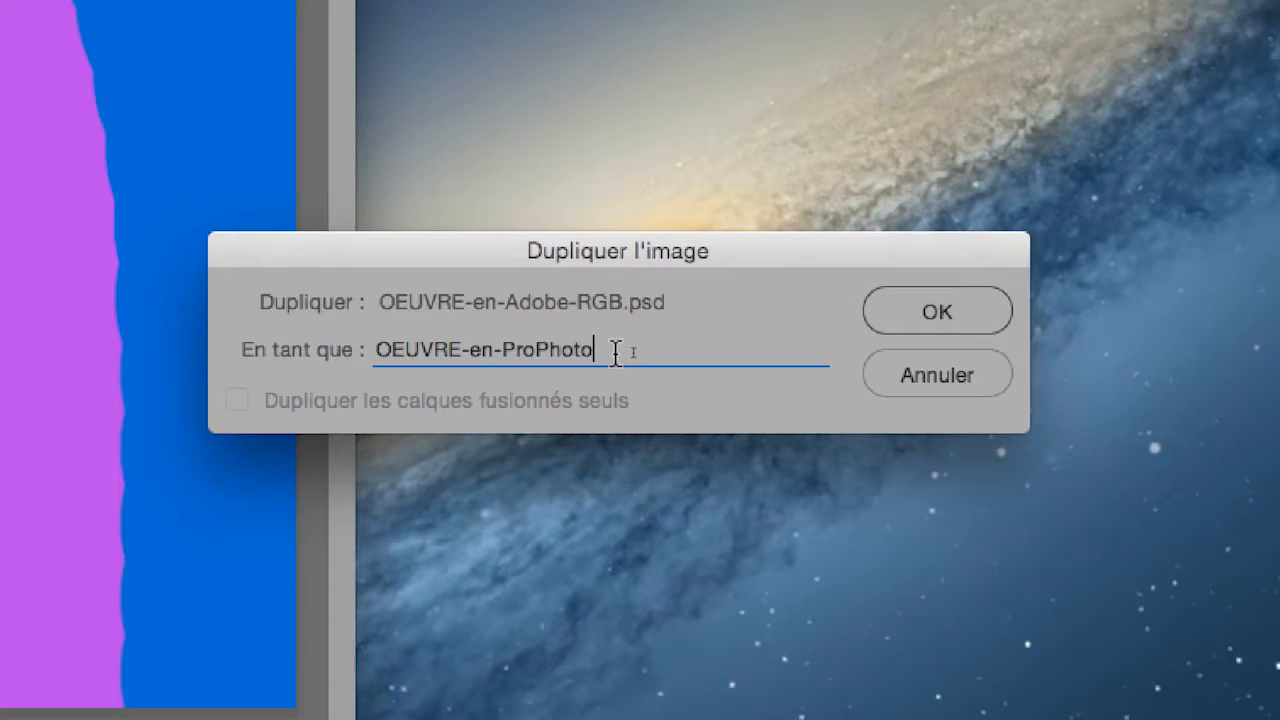
pyautogui.moveTo(529, 334); pyautogui.dragTo(444, 335)
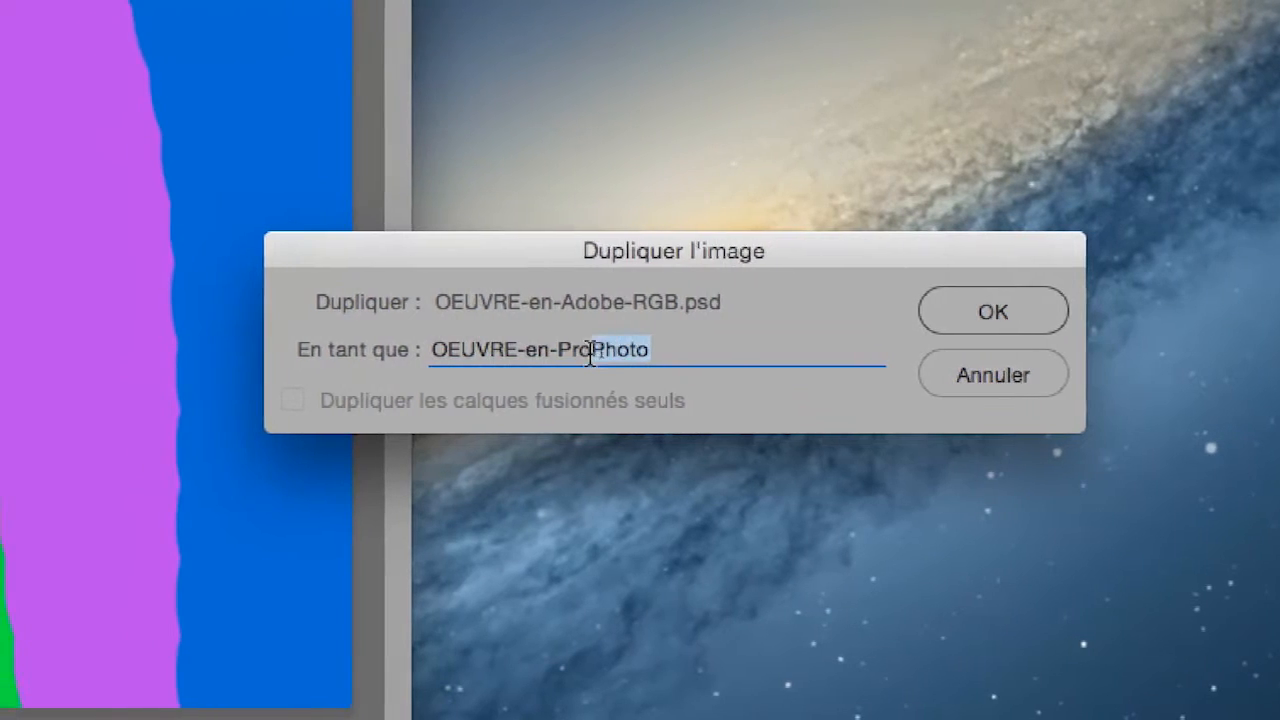
pyautogui.moveTo(590, 352); pyautogui.dragTo(558, 351)
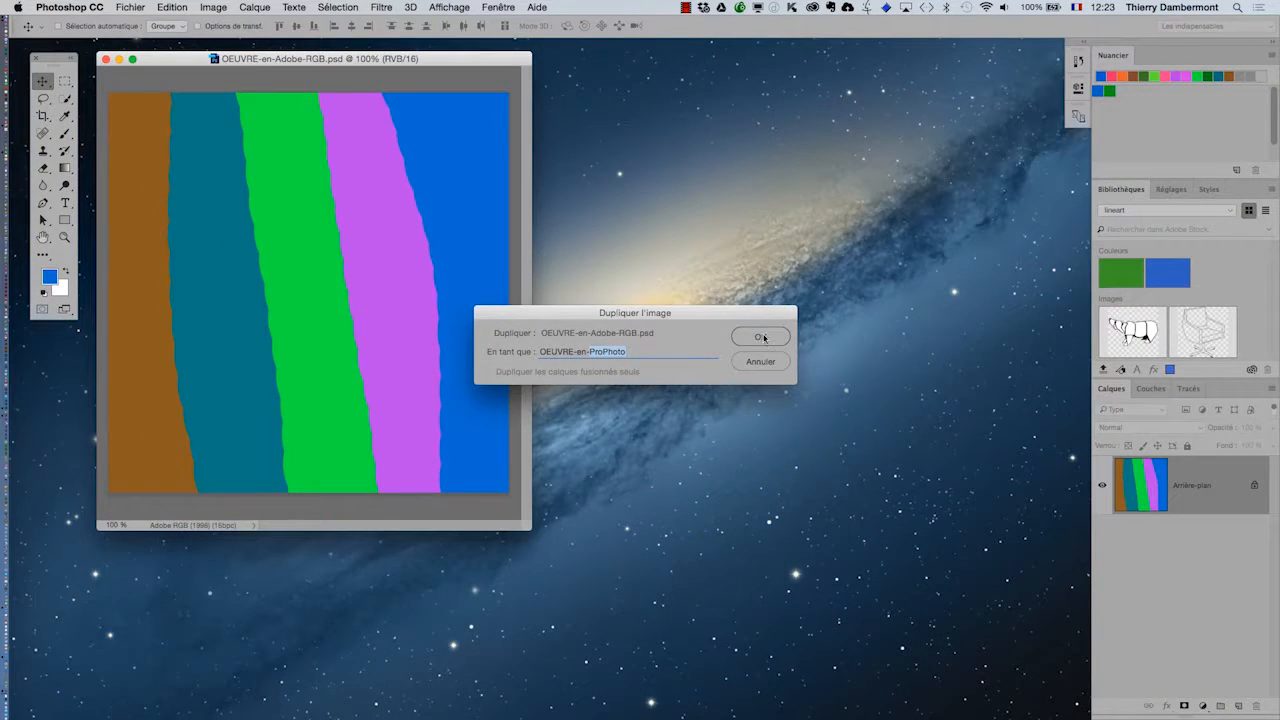
pyautogui.click(761, 337)
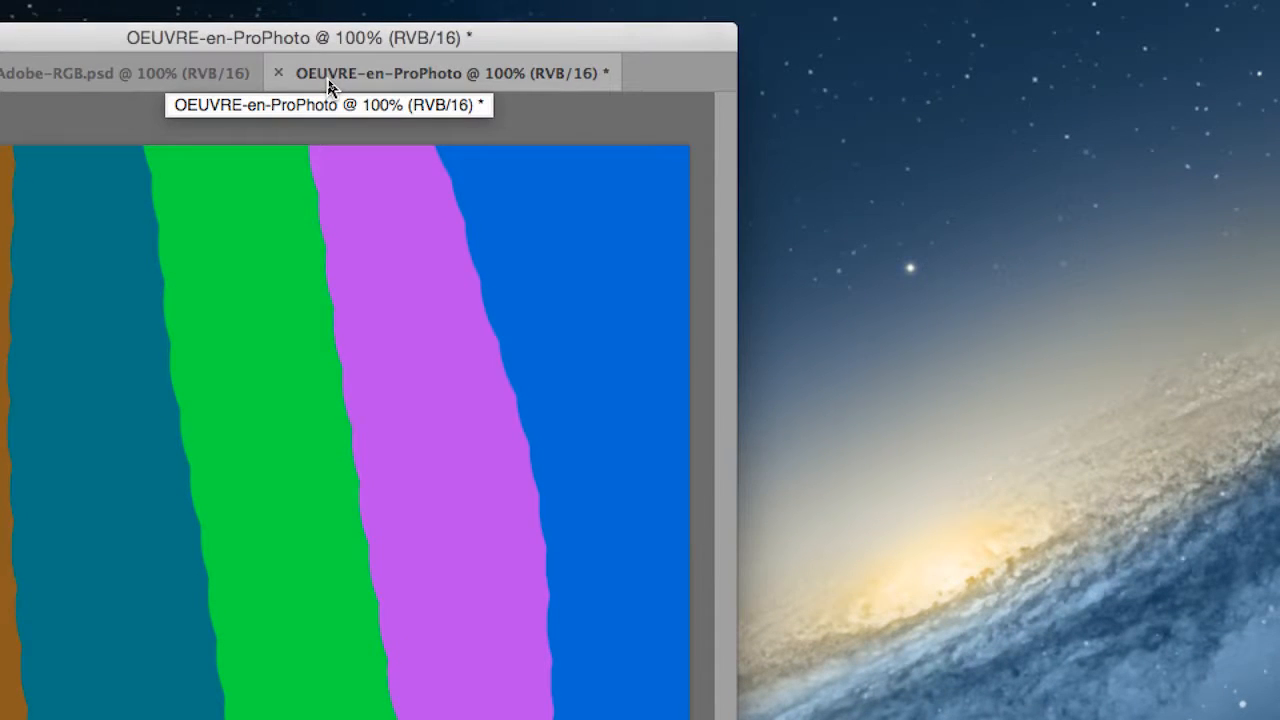
pyautogui.moveTo(329, 88); pyautogui.dragTo(506, 77)
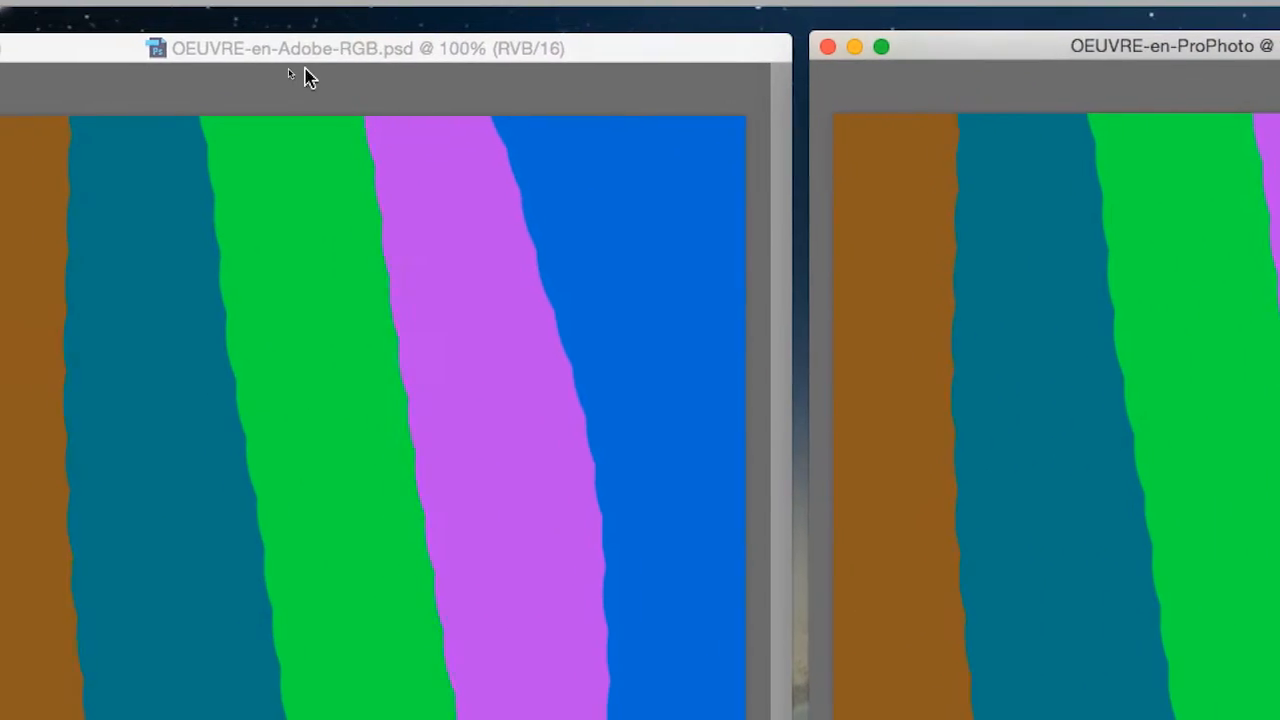
# Step: Shift the OEUVRE-en-ProPhoto window slightly away from the Adobe RGB original and make it the active document
pyautogui.click(298, 67)
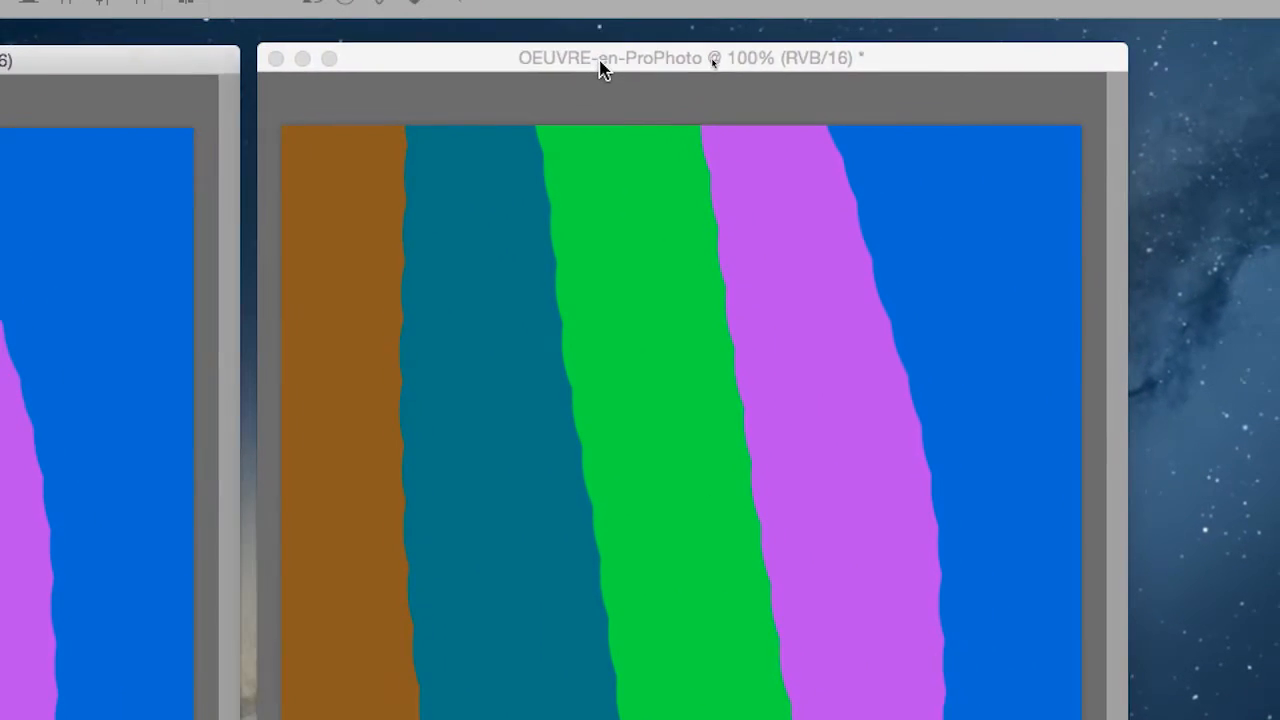
pyautogui.click(733, 53)
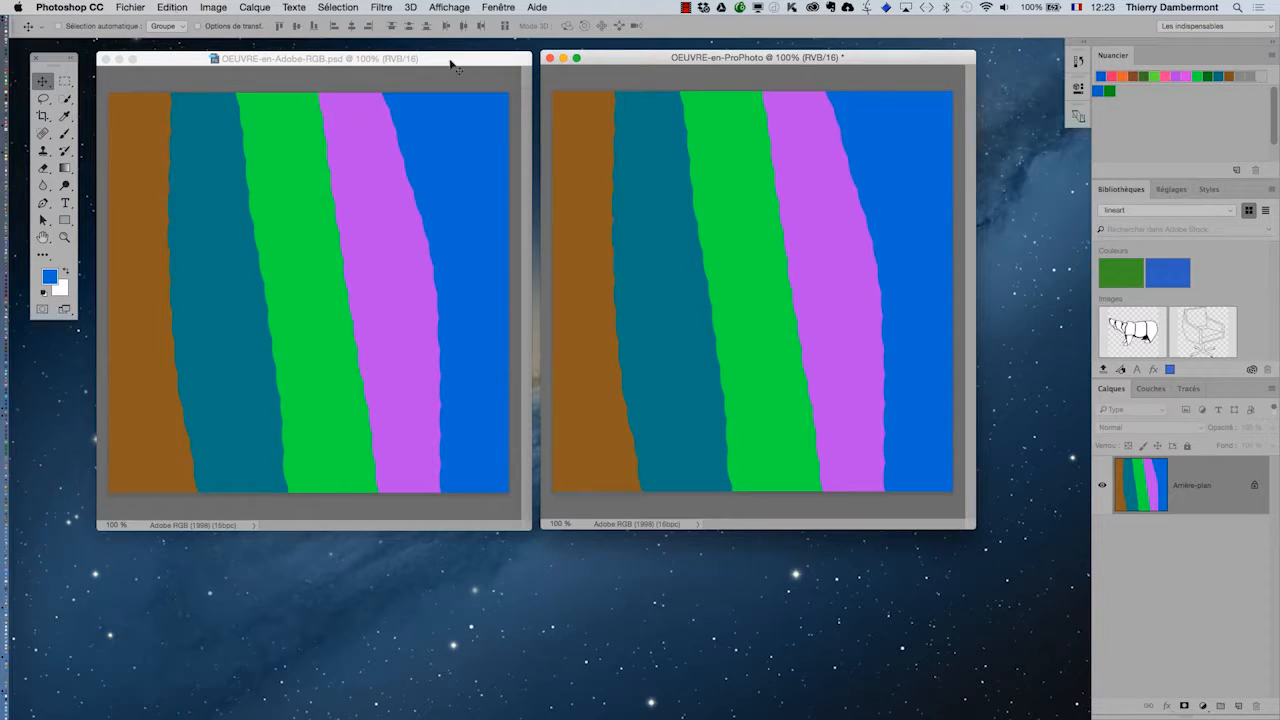
pyautogui.moveTo(790, 70); pyautogui.dragTo(793, 70)
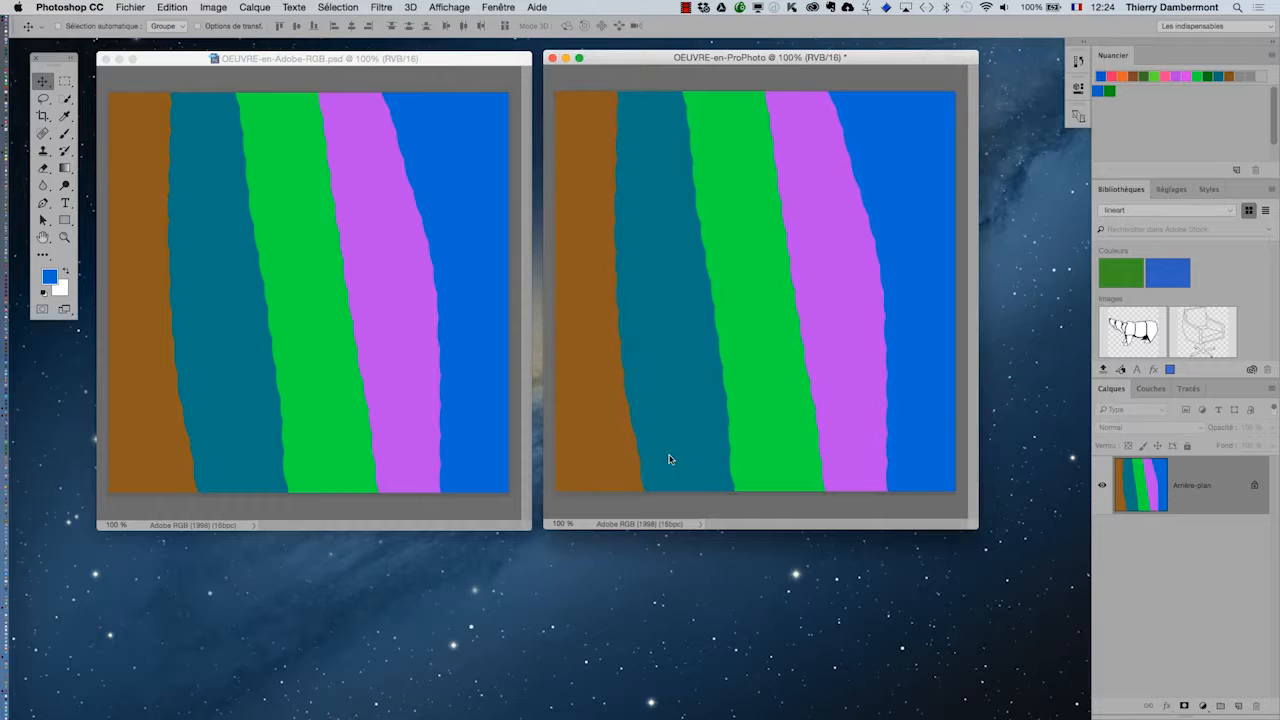
# Step: Preview assigning the ProPhoto RGB profile to the OEUVRE-en-ProPhoto copy with the dialog moved clear of the image, and cancel it
pyautogui.click(172, 7)
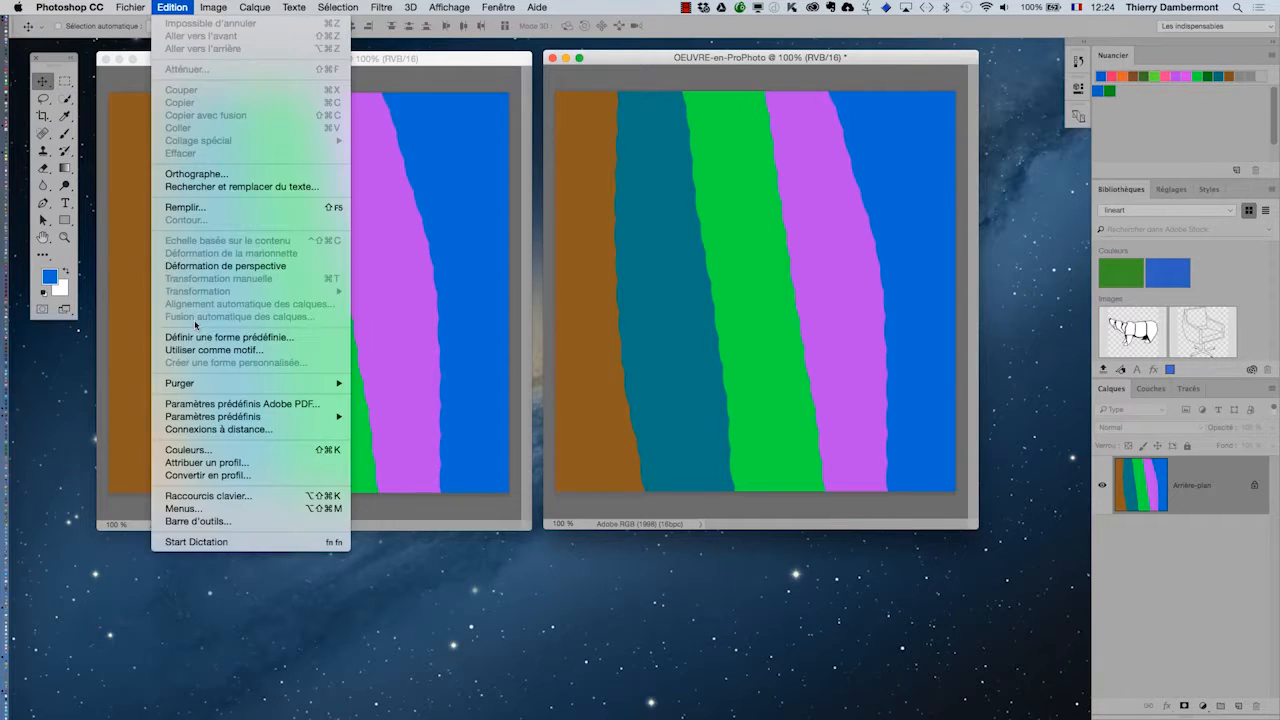
pyautogui.click(220, 463)
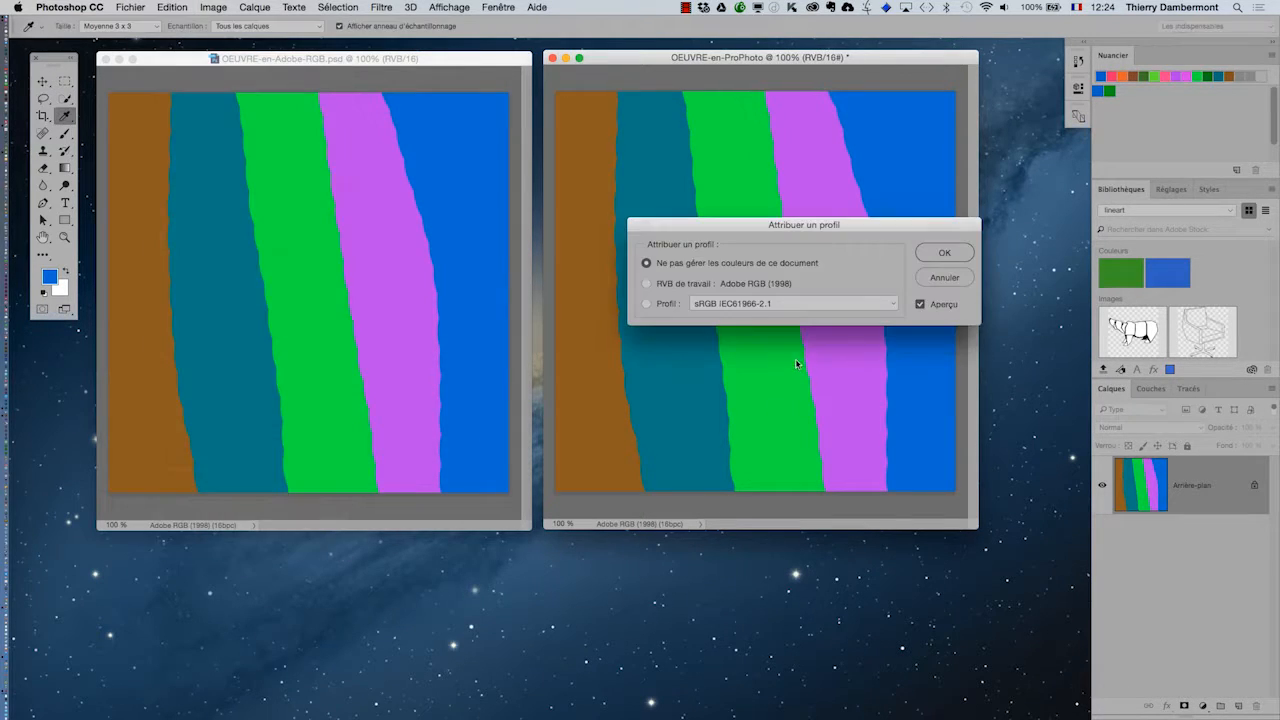
pyautogui.click(657, 304)
pyautogui.click(724, 311)
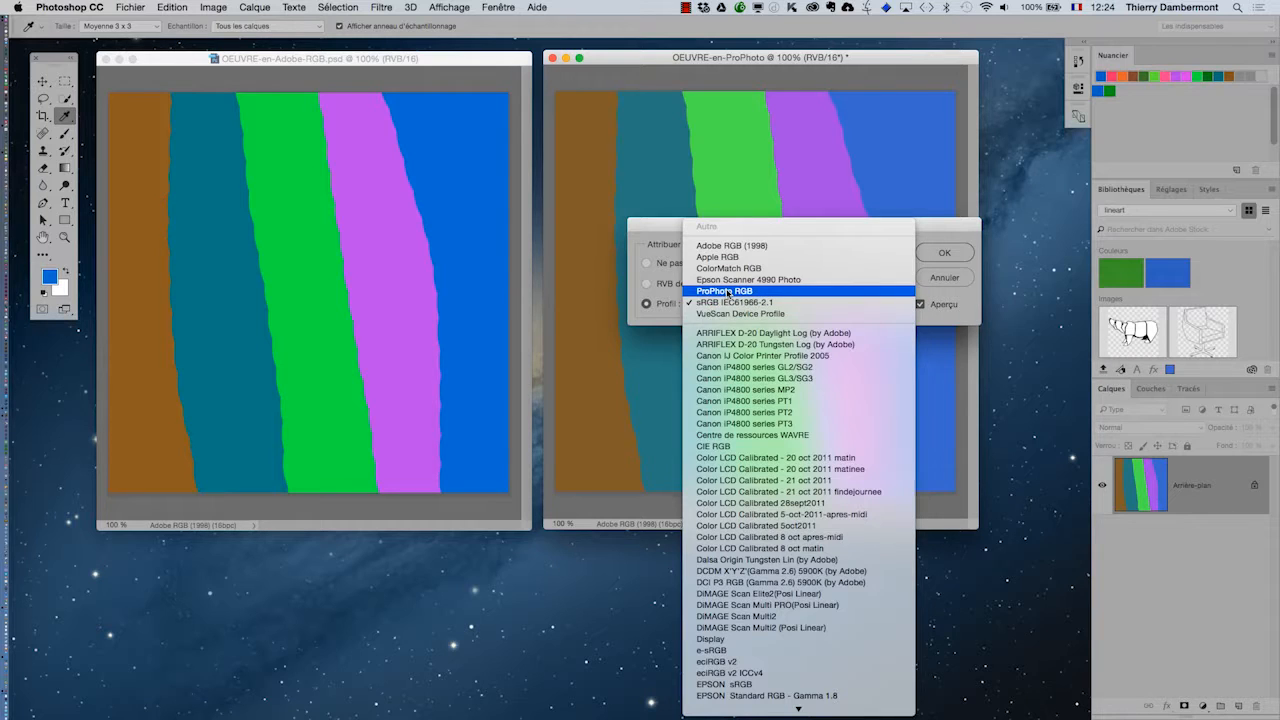
pyautogui.click(730, 289)
pyautogui.moveTo(724, 226); pyautogui.dragTo(714, 516)
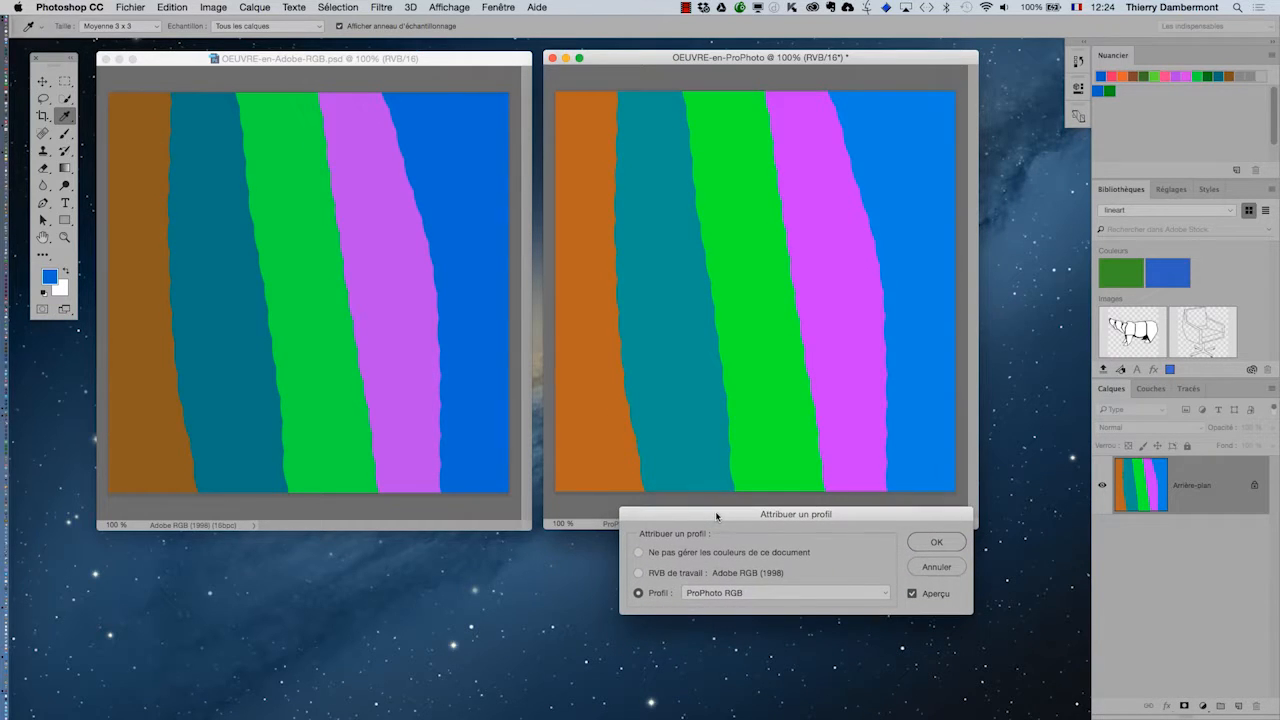
pyautogui.click(960, 570)
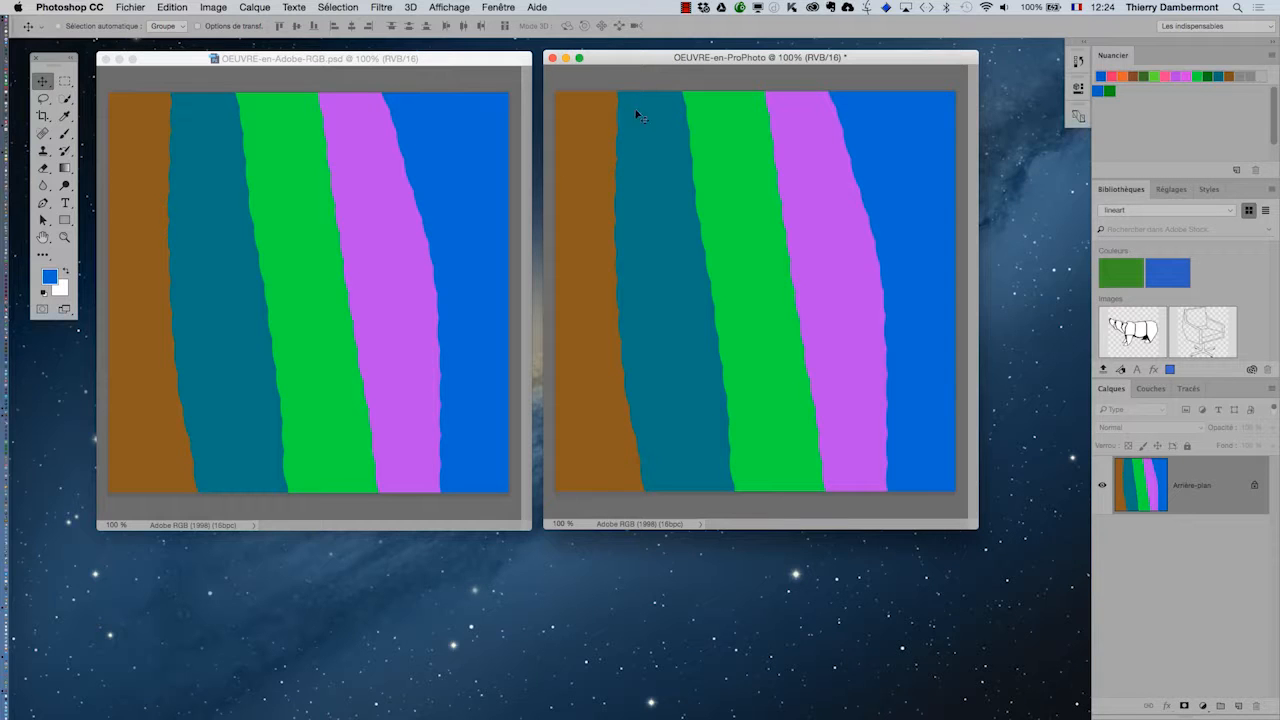
# Step: Convert the OEUVRE-en-ProPhoto copy to the ProPhoto RGB profile, keeping the preset engine and rendering options
pyautogui.moveTo(612, 58)
pyautogui.mouseDown()
pyautogui.moveTo(649, 65)
pyautogui.moveTo(621, 69)
pyautogui.mouseUp()
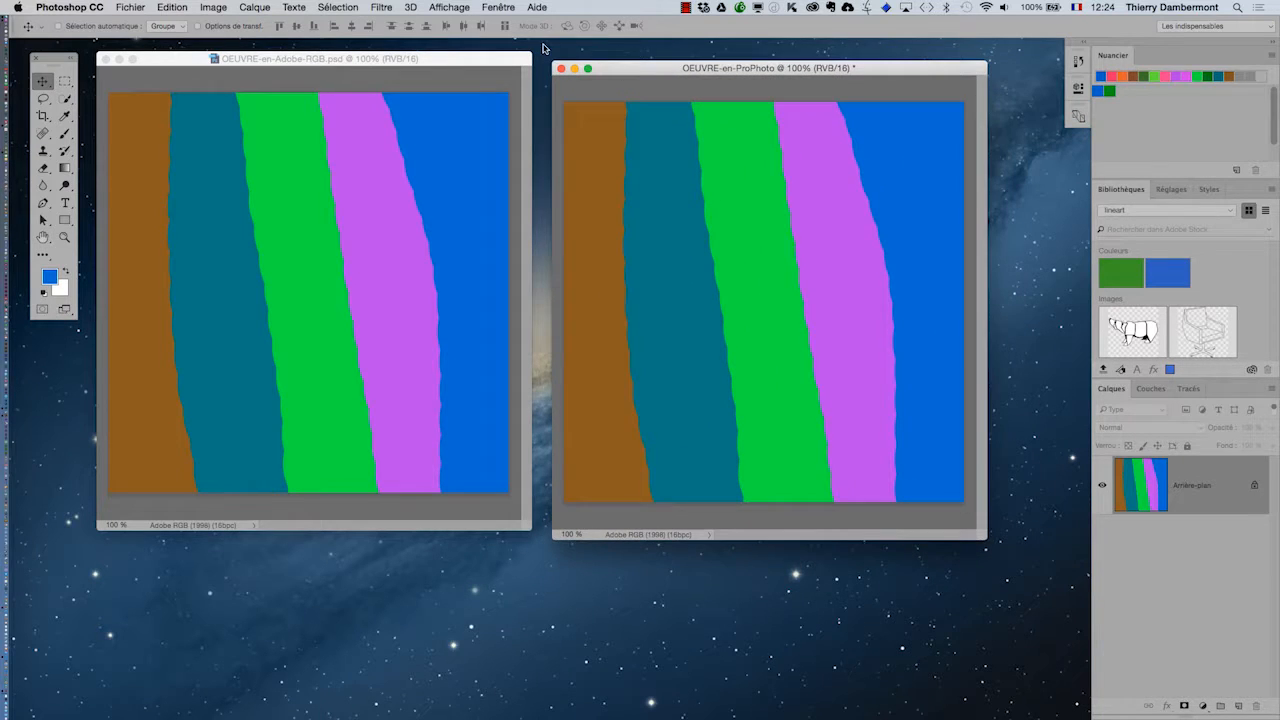
pyautogui.click(160, 7)
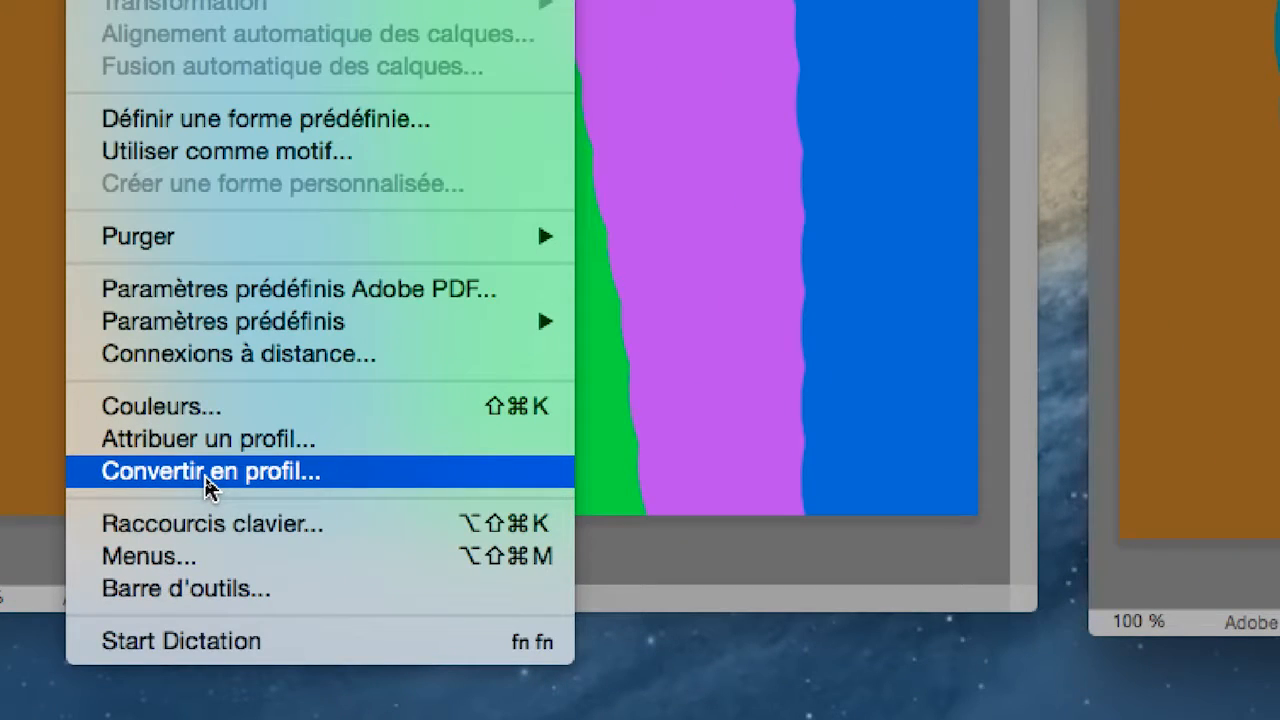
pyautogui.click(207, 472)
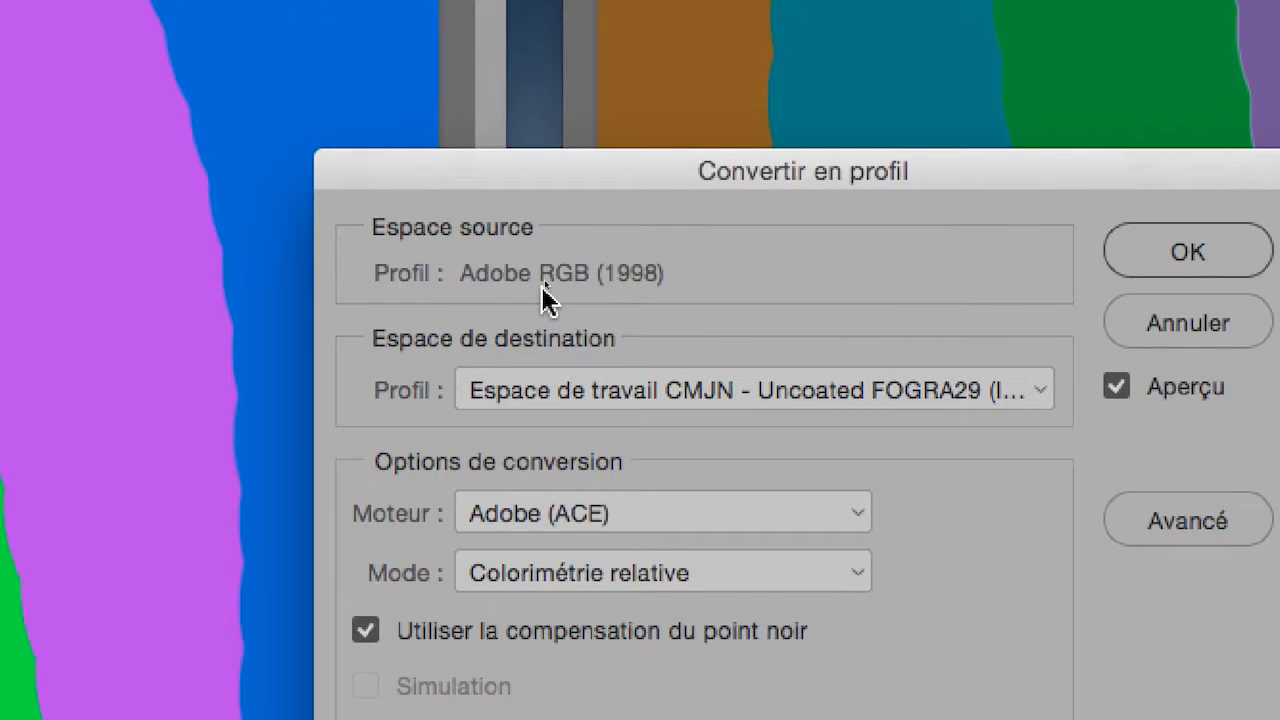
pyautogui.click(546, 390)
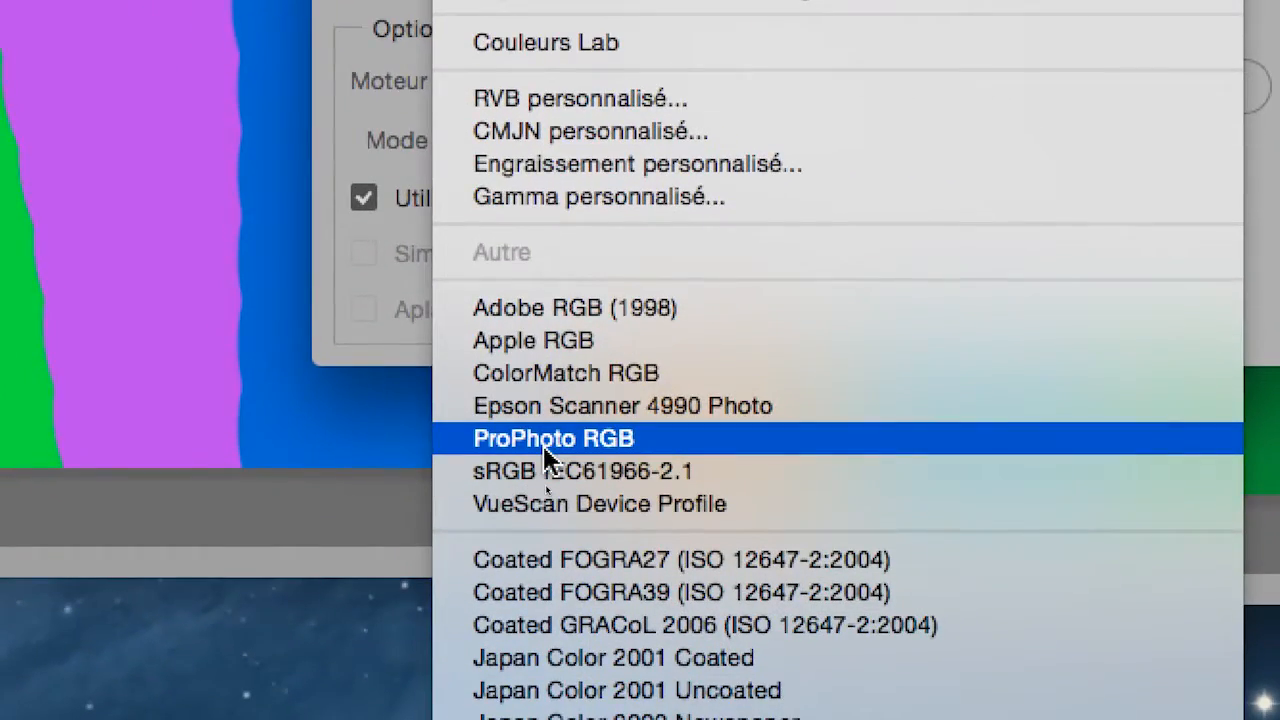
pyautogui.click(545, 445)
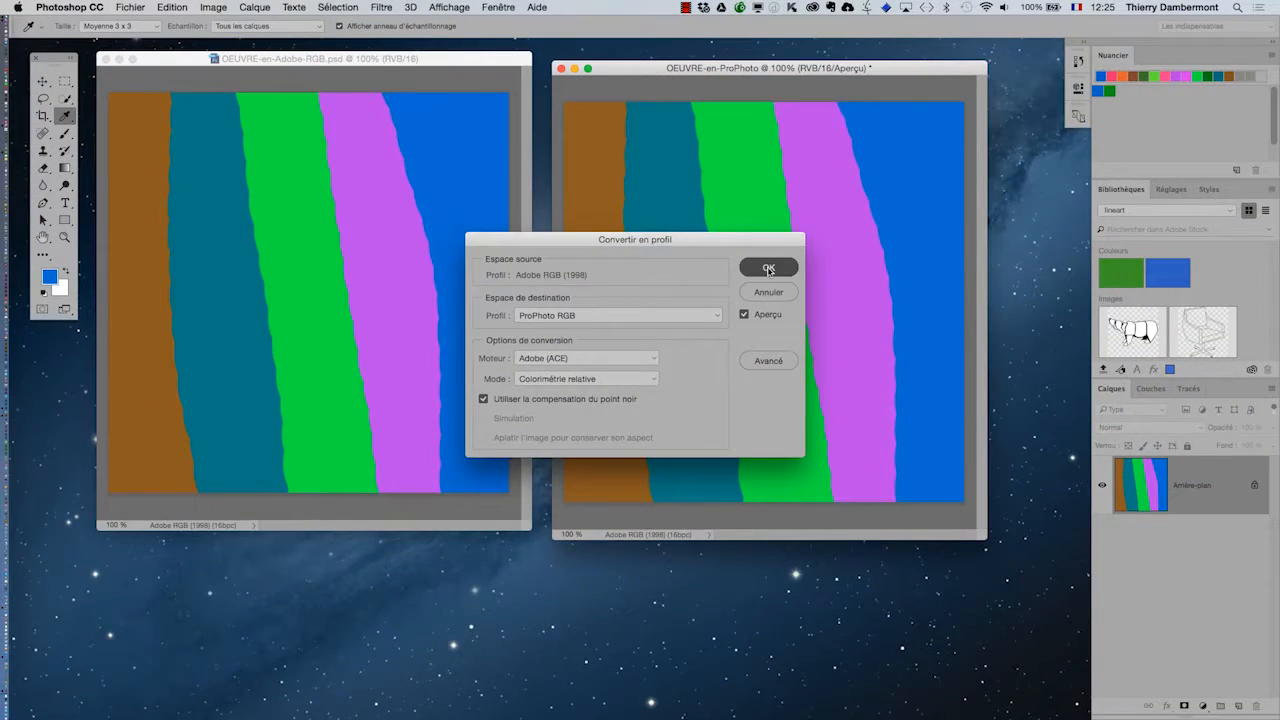
pyautogui.click(769, 268)
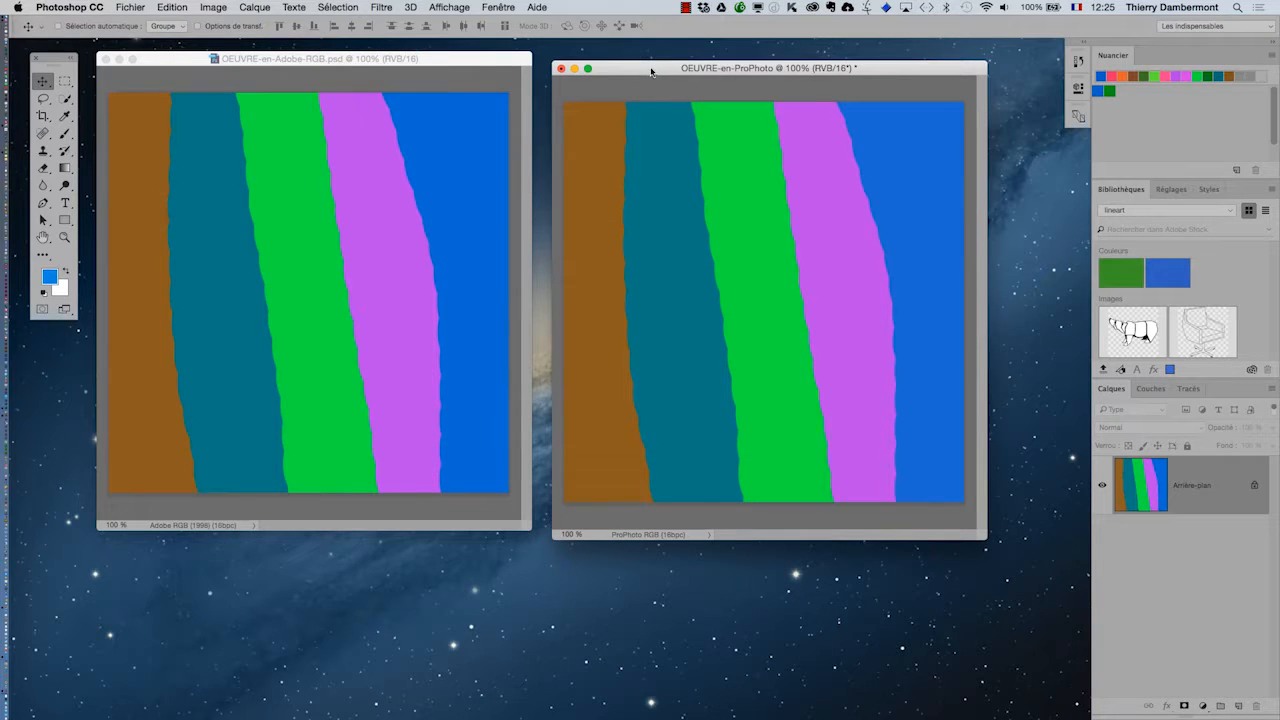
# Step: Move the OEUVRE-en-ProPhoto window closer to the Adobe RGB original and activate each document in turn, ending on the copy
pyautogui.moveTo(651, 70); pyautogui.dragTo(644, 63)
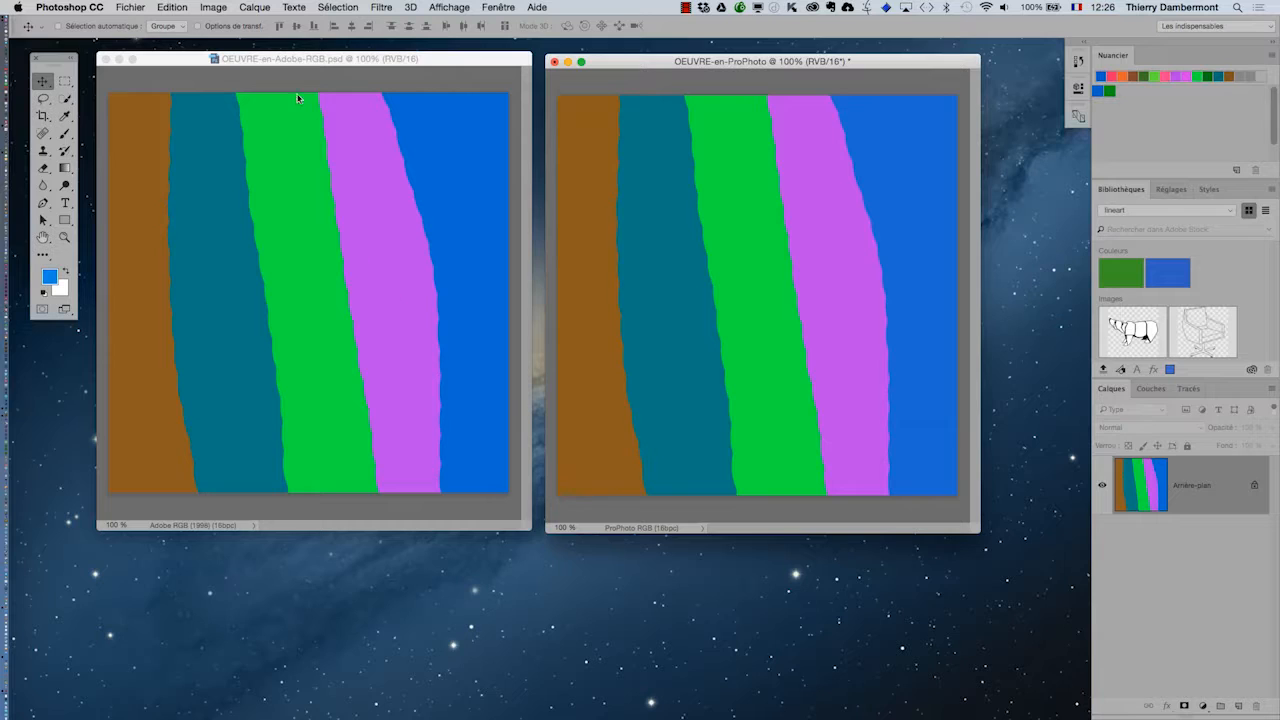
pyautogui.click(287, 63)
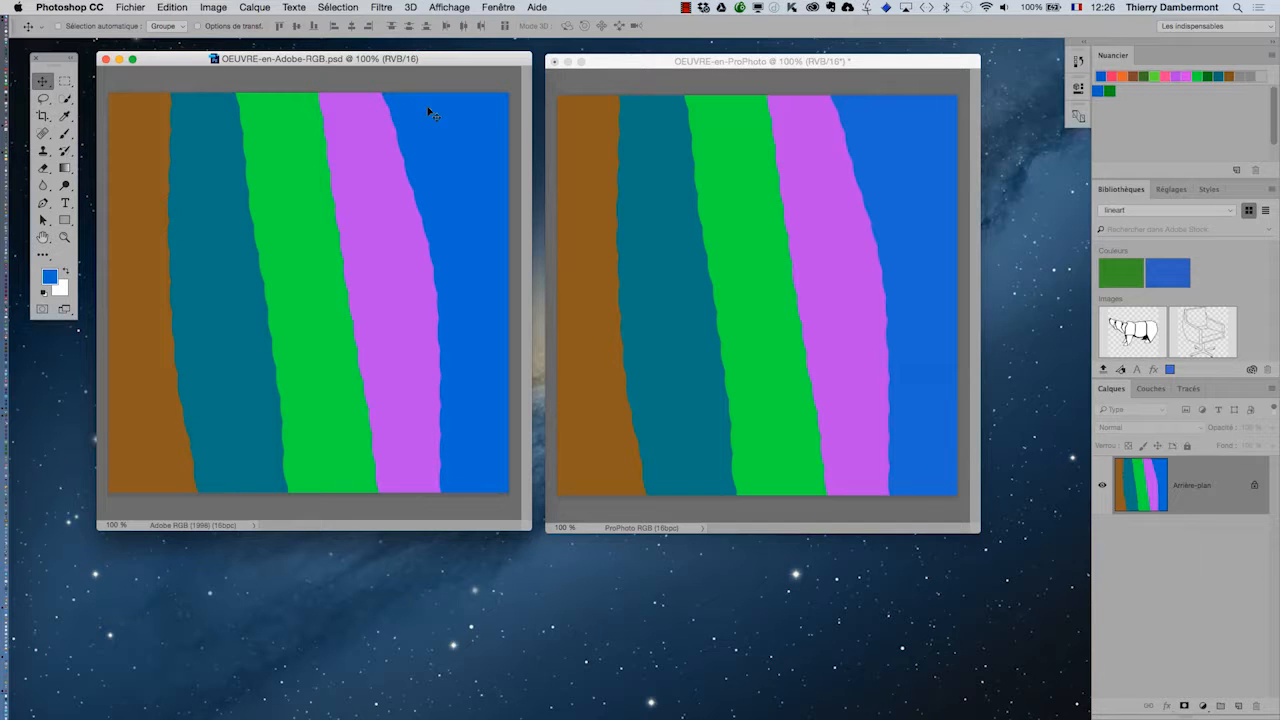
pyautogui.click(812, 64)
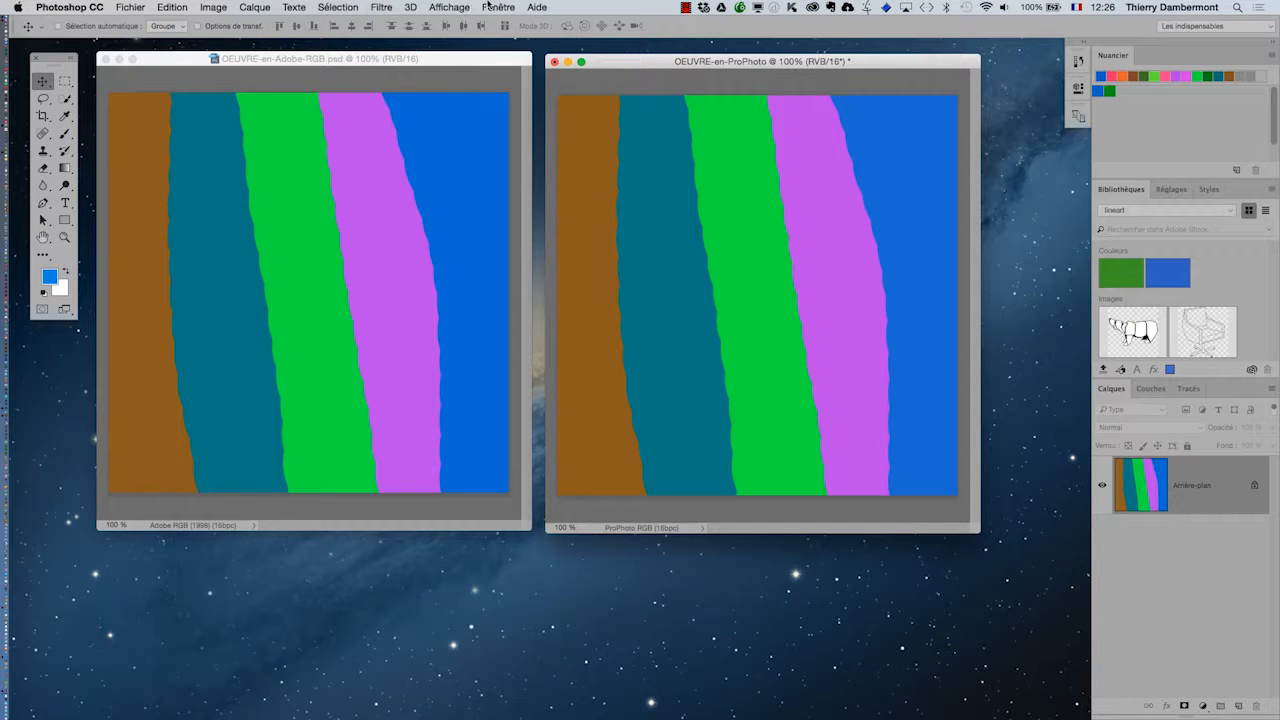
# Step: Show the Info panel, place it over the Adobe RGB image, and activate the Eyedropper tool
pyautogui.click(495, 7)
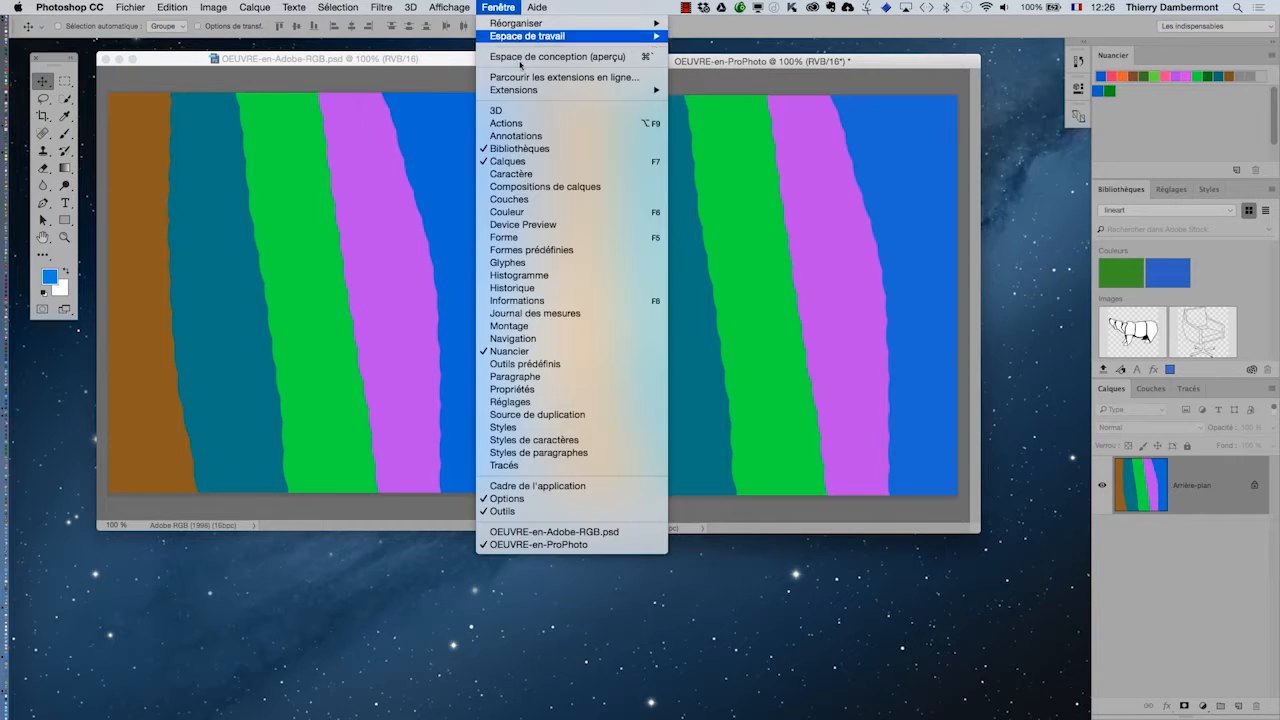
pyautogui.click(571, 300)
pyautogui.moveTo(734, 131); pyautogui.dragTo(251, 141)
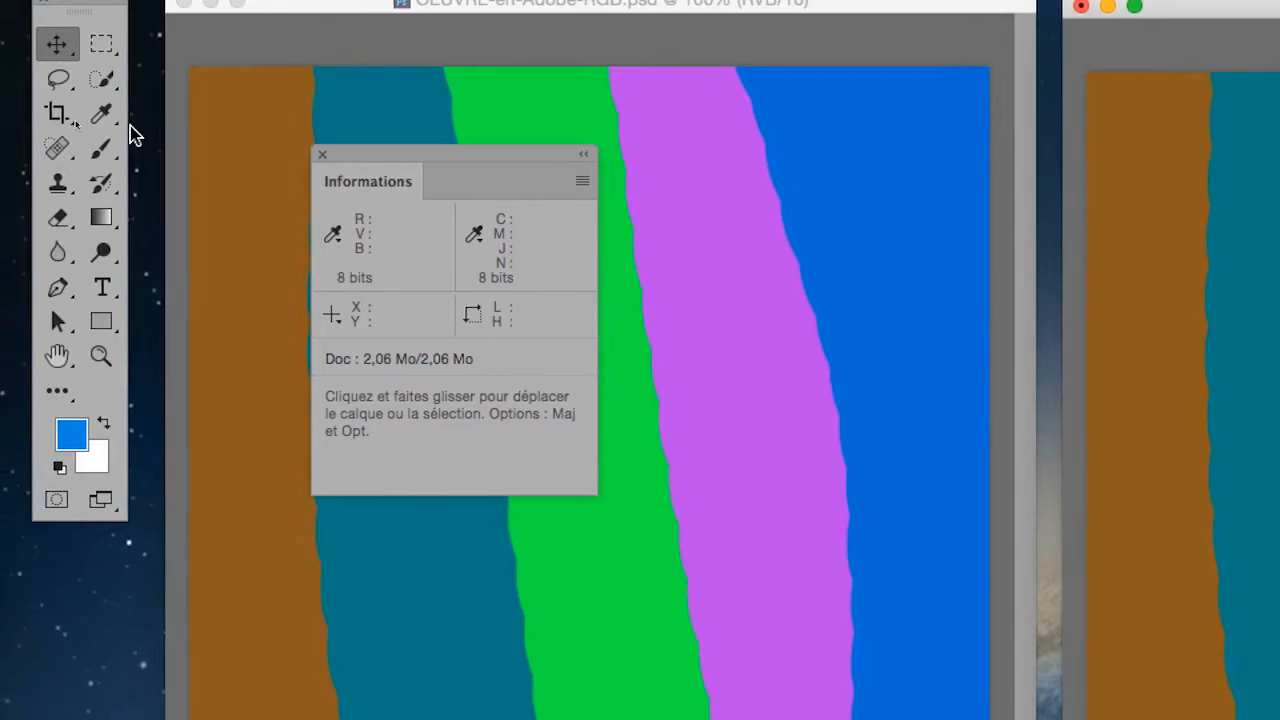
pyautogui.click(101, 114)
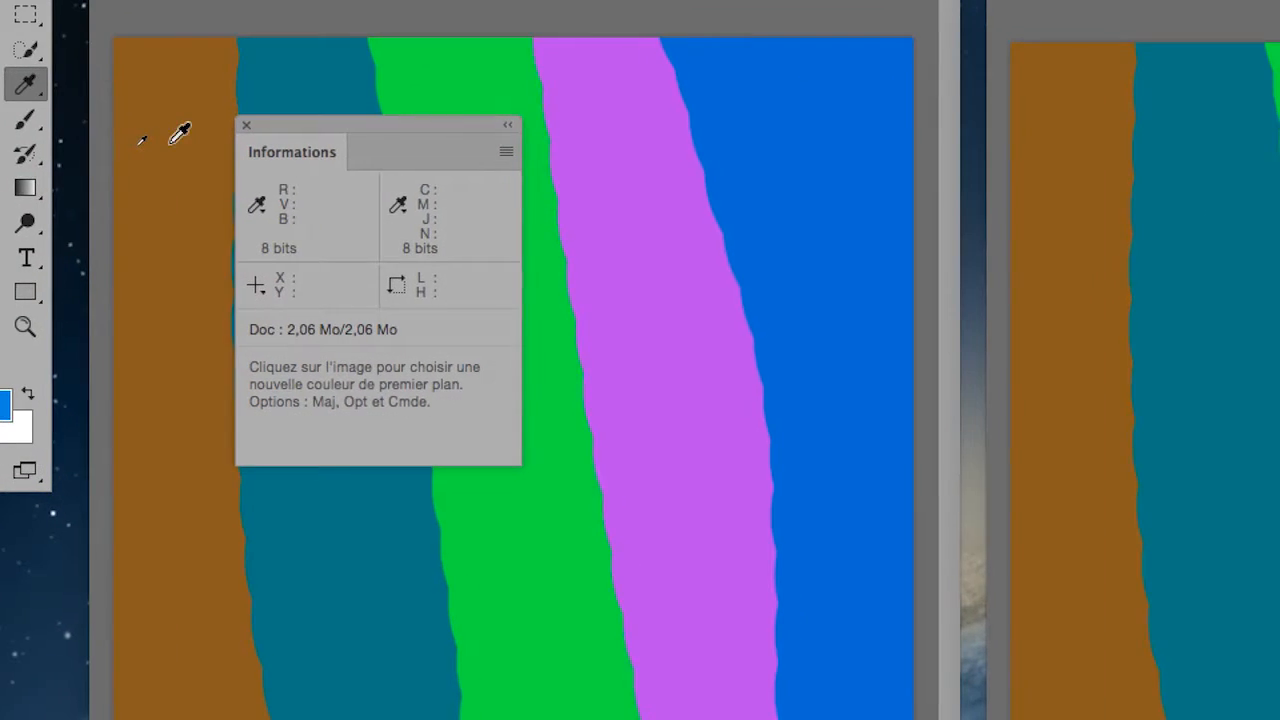
# Step: Compare the brown and teal stripes' colour values between the two images, moving the Info panel over the ProPhoto copy
pyautogui.click(246, 173)
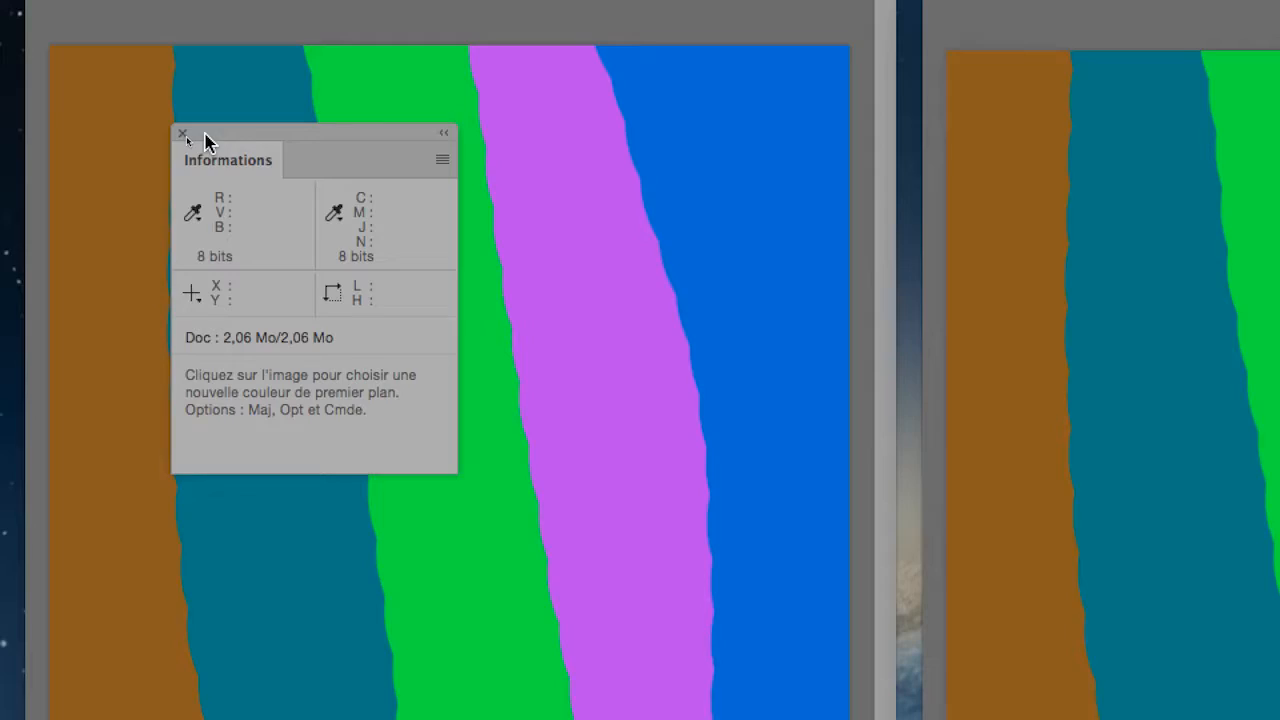
pyautogui.moveTo(266, 132); pyautogui.dragTo(1177, 129)
pyautogui.click(392, 162)
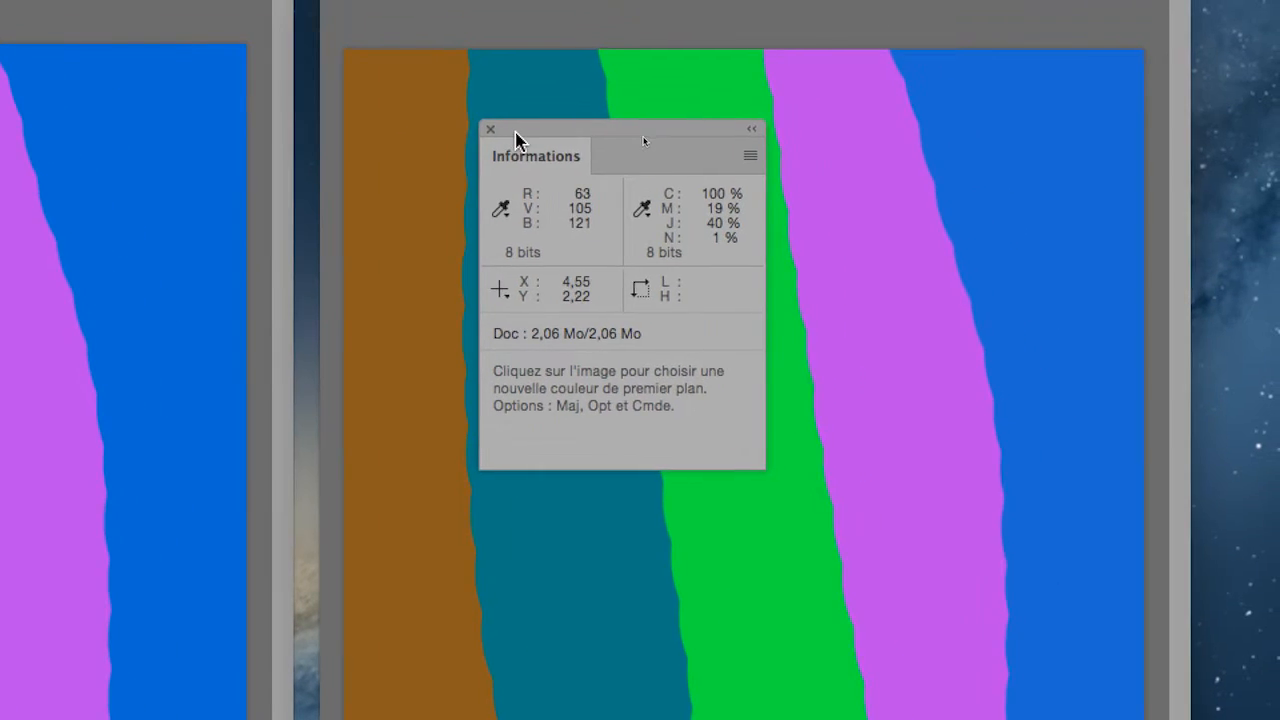
pyautogui.moveTo(600, 115); pyautogui.dragTo(613, 209)
# Step: Place the Info panel back over the Adobe RGB image and sample the brown stripe in both documents
pyautogui.moveTo(521, 167); pyautogui.dragTo(263, 143)
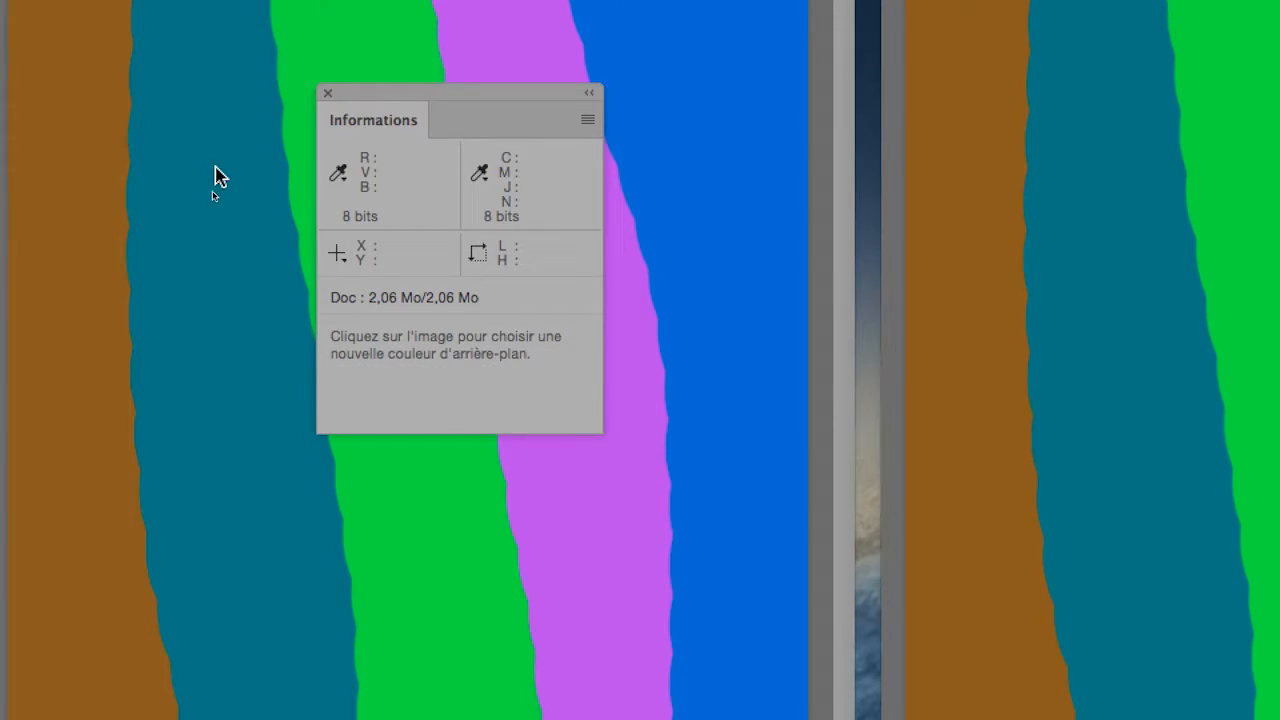
pyautogui.press('alt+super+8')
pyautogui.moveTo(318, 158); pyautogui.dragTo(231, 141)
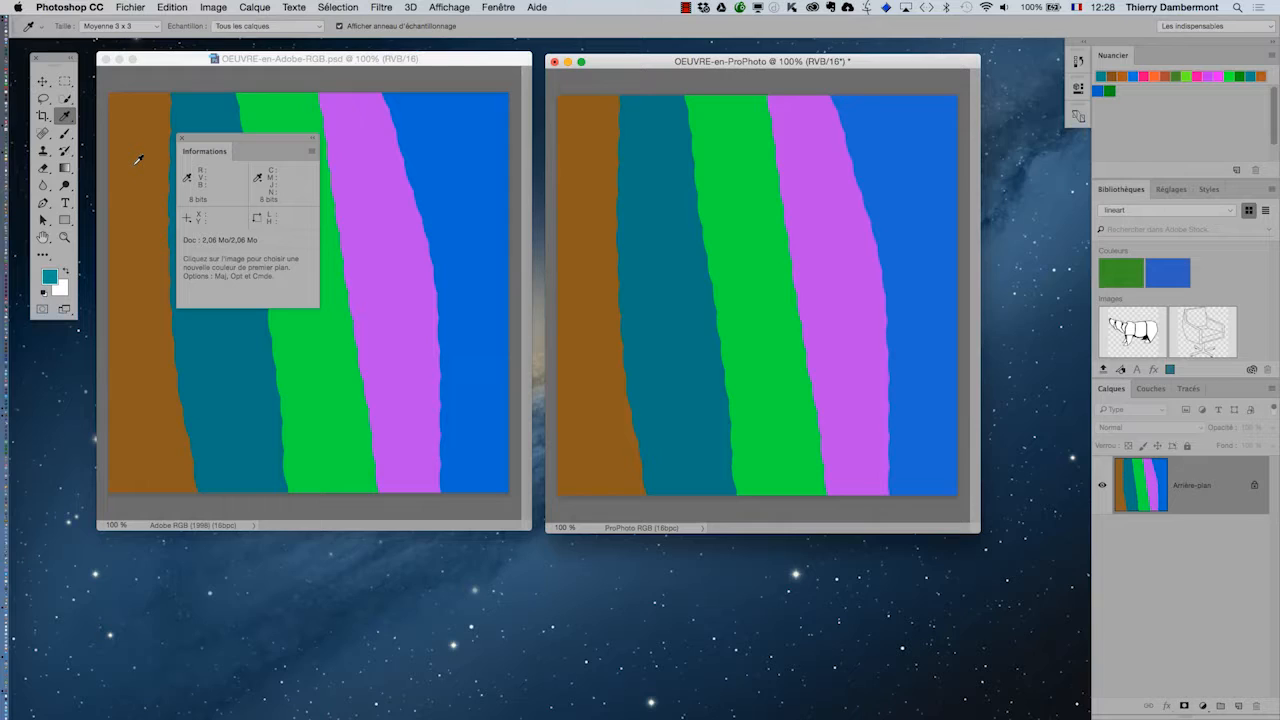
pyautogui.click(139, 252)
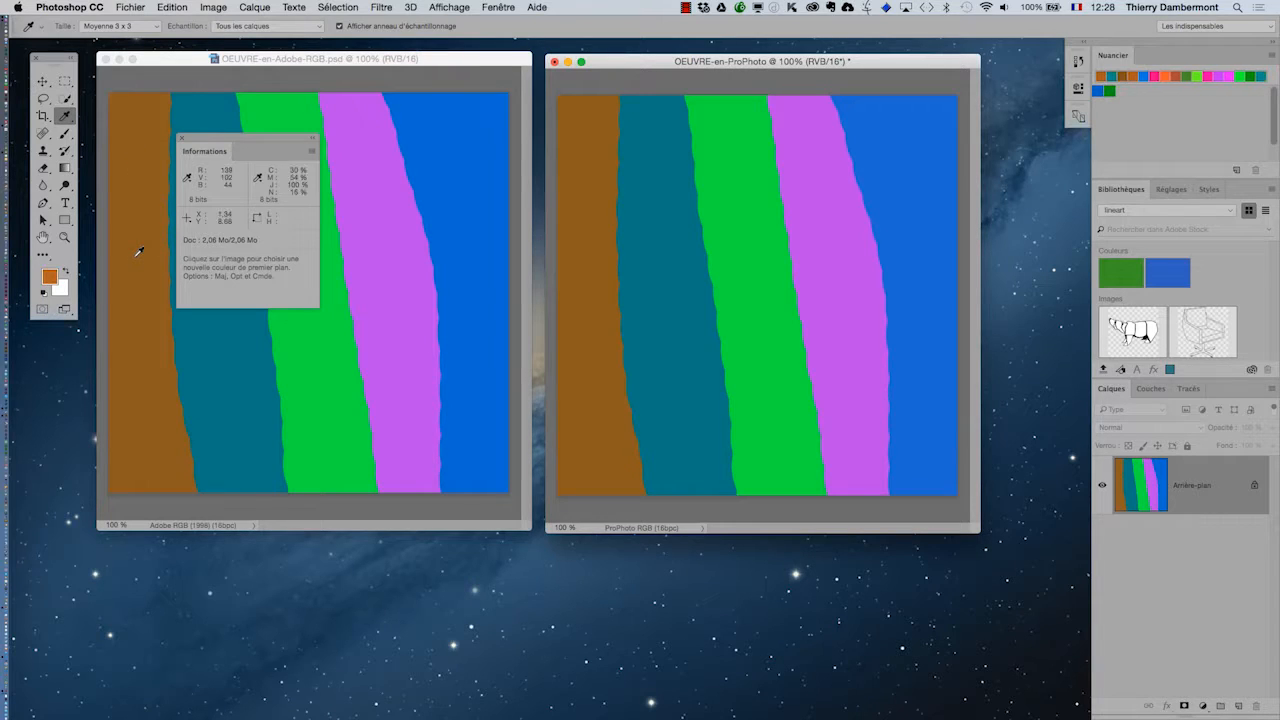
pyautogui.click(585, 257)
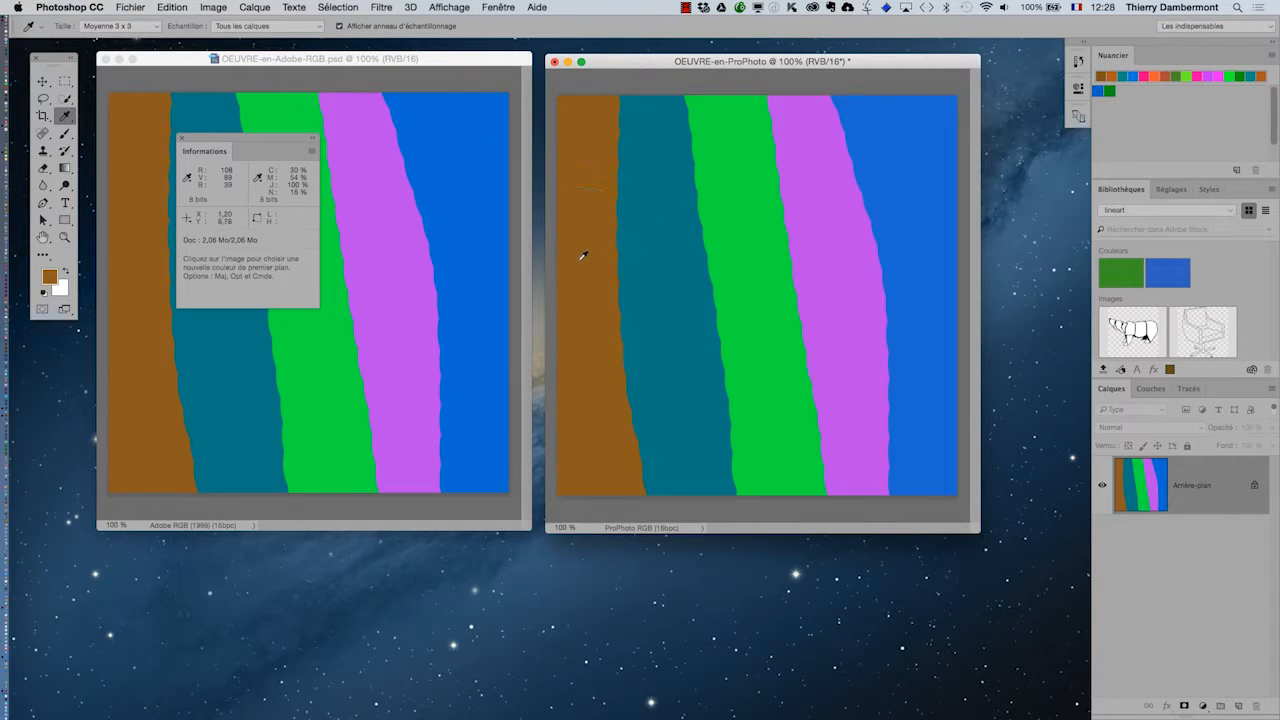
# Step: Move the Info panel over the ProPhoto image and spread the two document windows slightly apart
pyautogui.moveTo(250, 141); pyautogui.dragTo(919, 207)
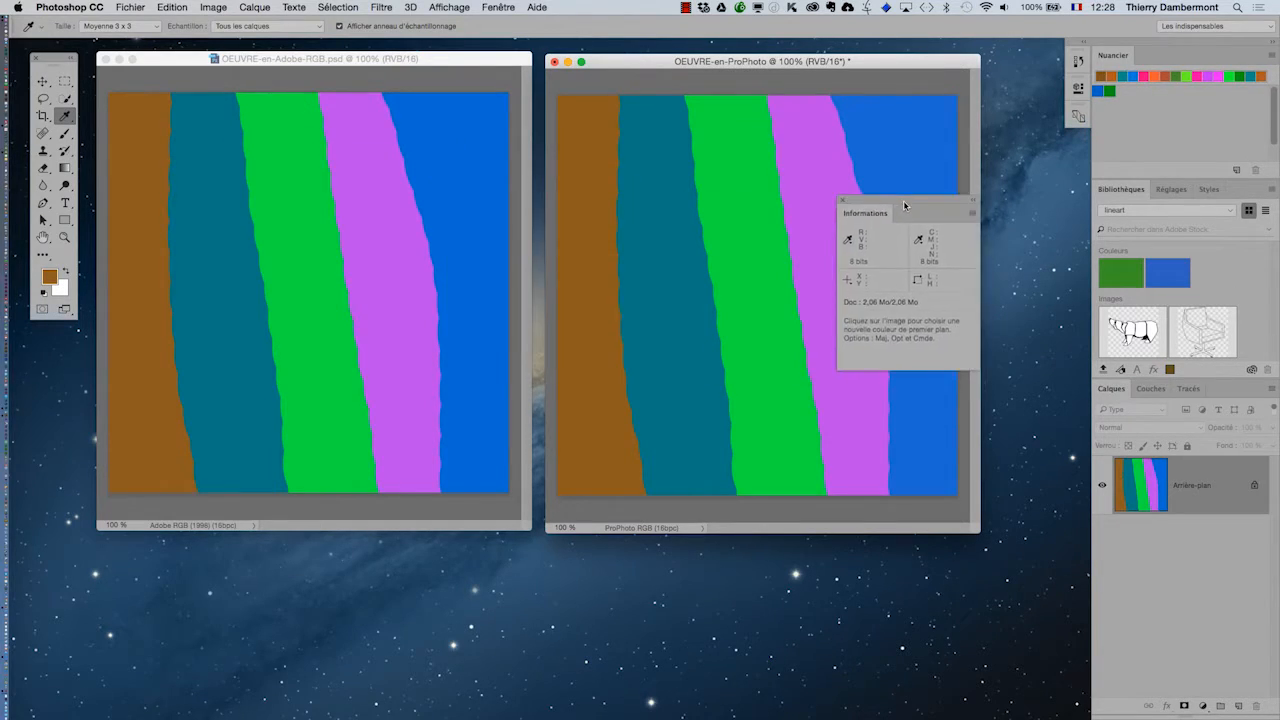
pyautogui.moveTo(628, 67)
pyautogui.mouseDown()
pyautogui.moveTo(677, 69)
pyautogui.moveTo(625, 75)
pyautogui.mouseUp()
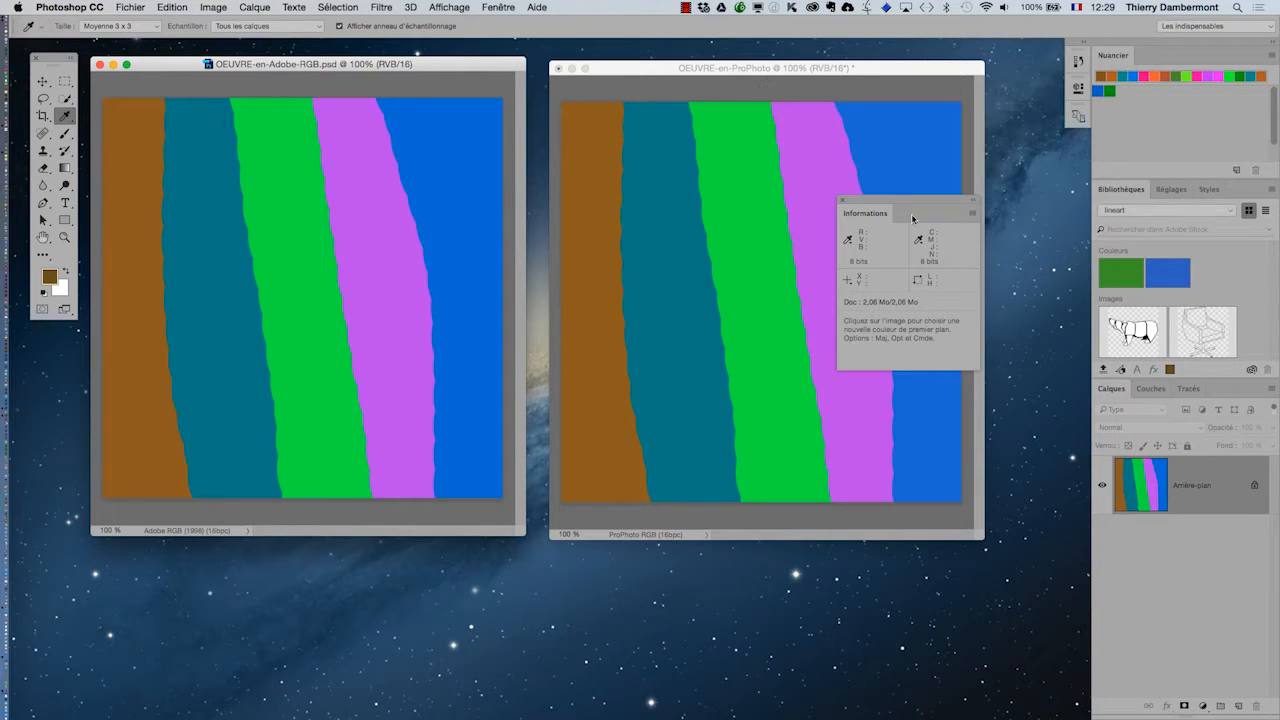
# Step: Sample the Adobe RGB image's teal and green stripes and compare them with the ProPhoto copy, moving the Info panel between both
pyautogui.moveTo(889, 203); pyautogui.dragTo(294, 142)
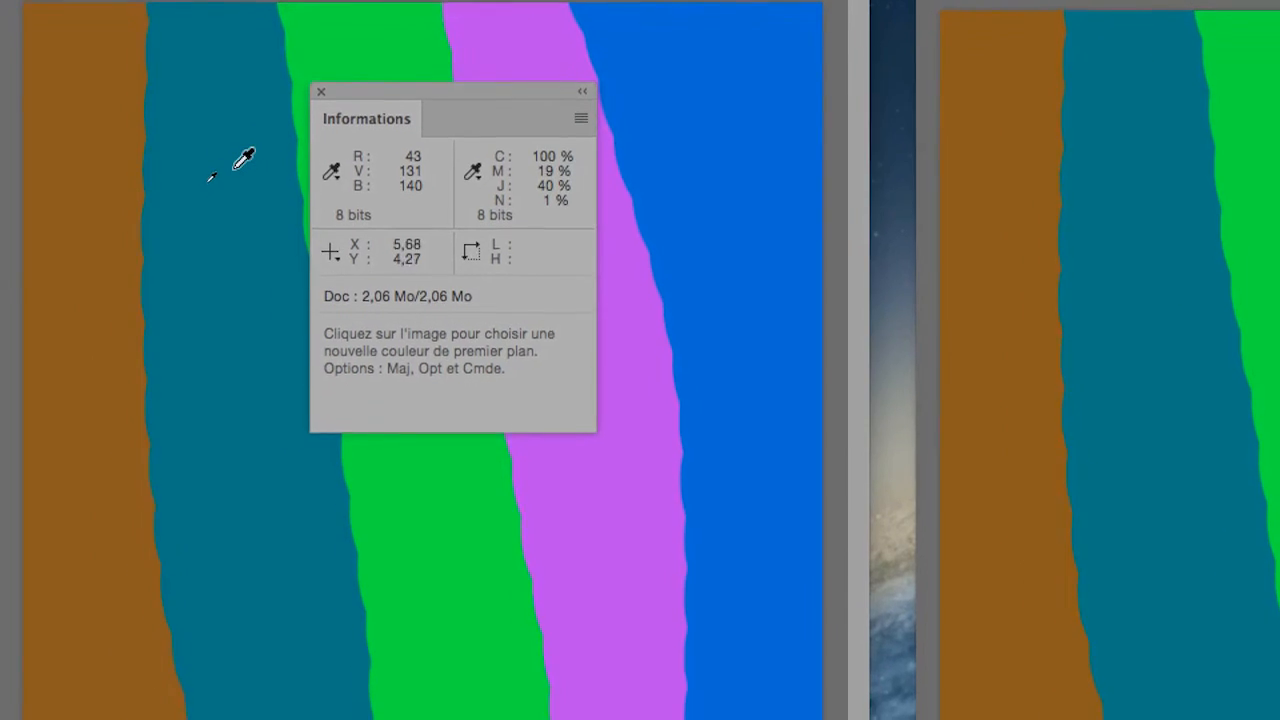
pyautogui.click(206, 187)
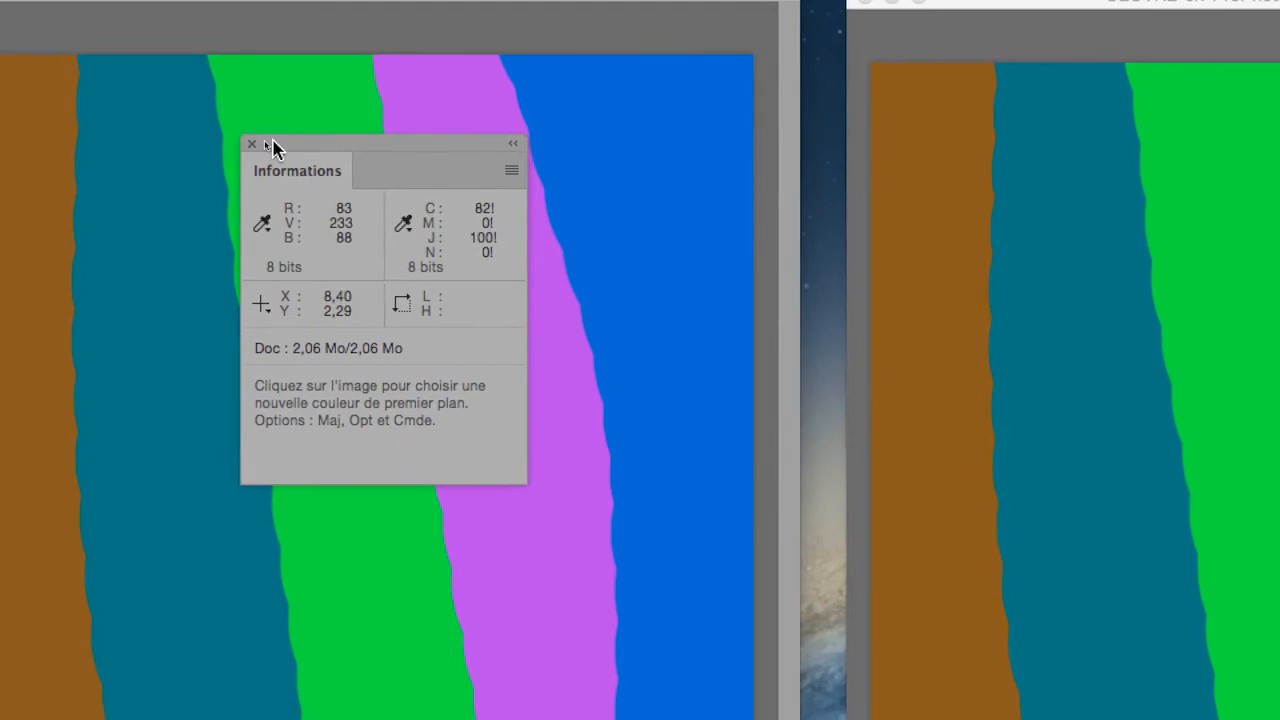
pyautogui.moveTo(350, 85); pyautogui.dragTo(606, 152)
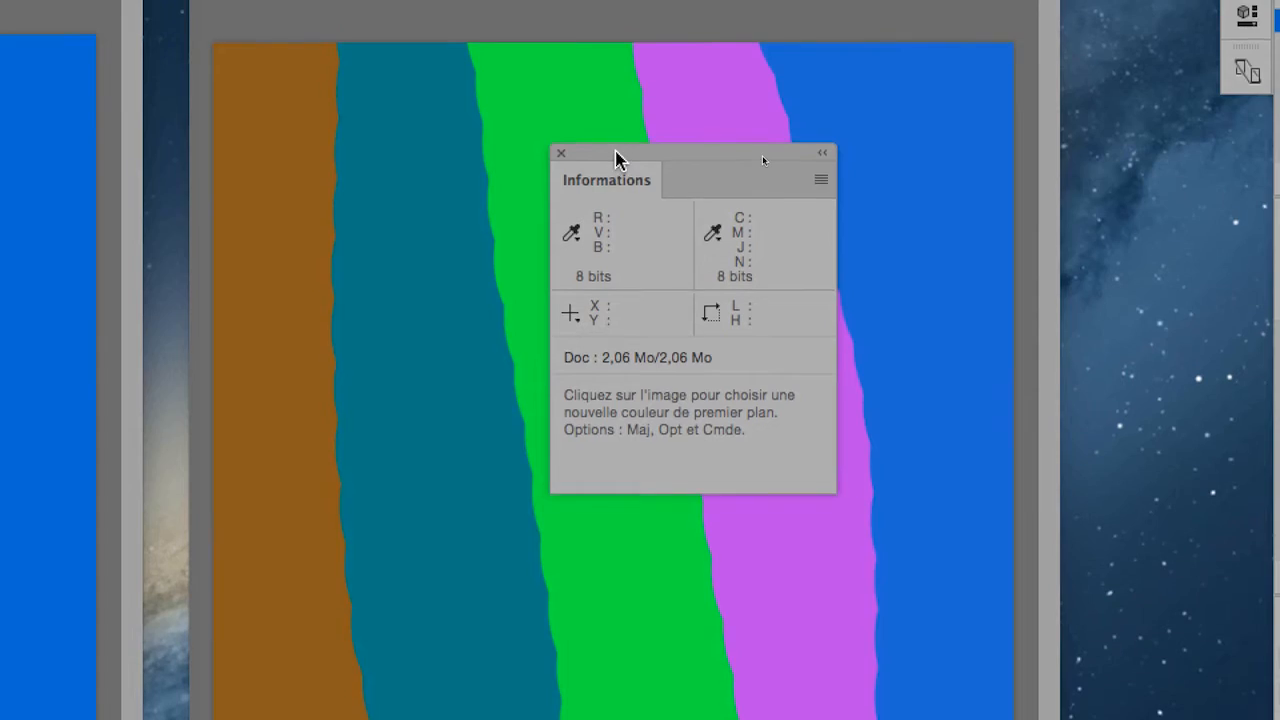
pyautogui.moveTo(753, 108); pyautogui.dragTo(72, 114)
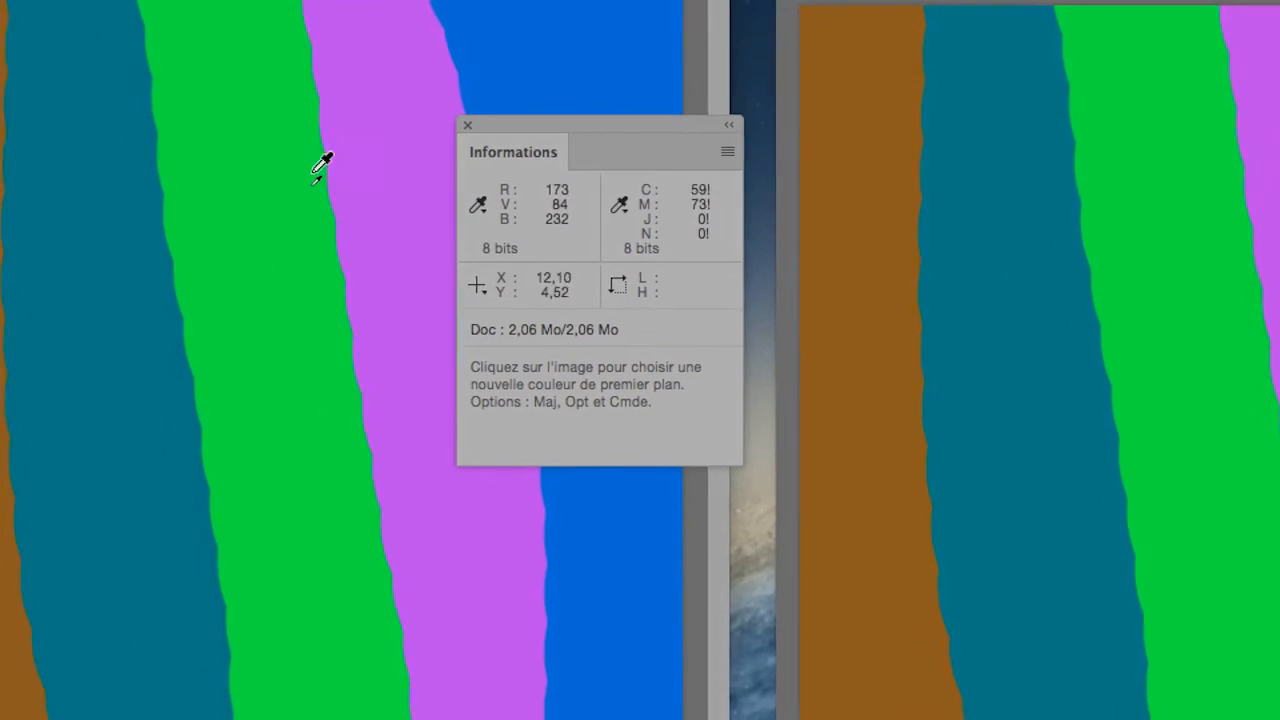
pyautogui.click(260, 172)
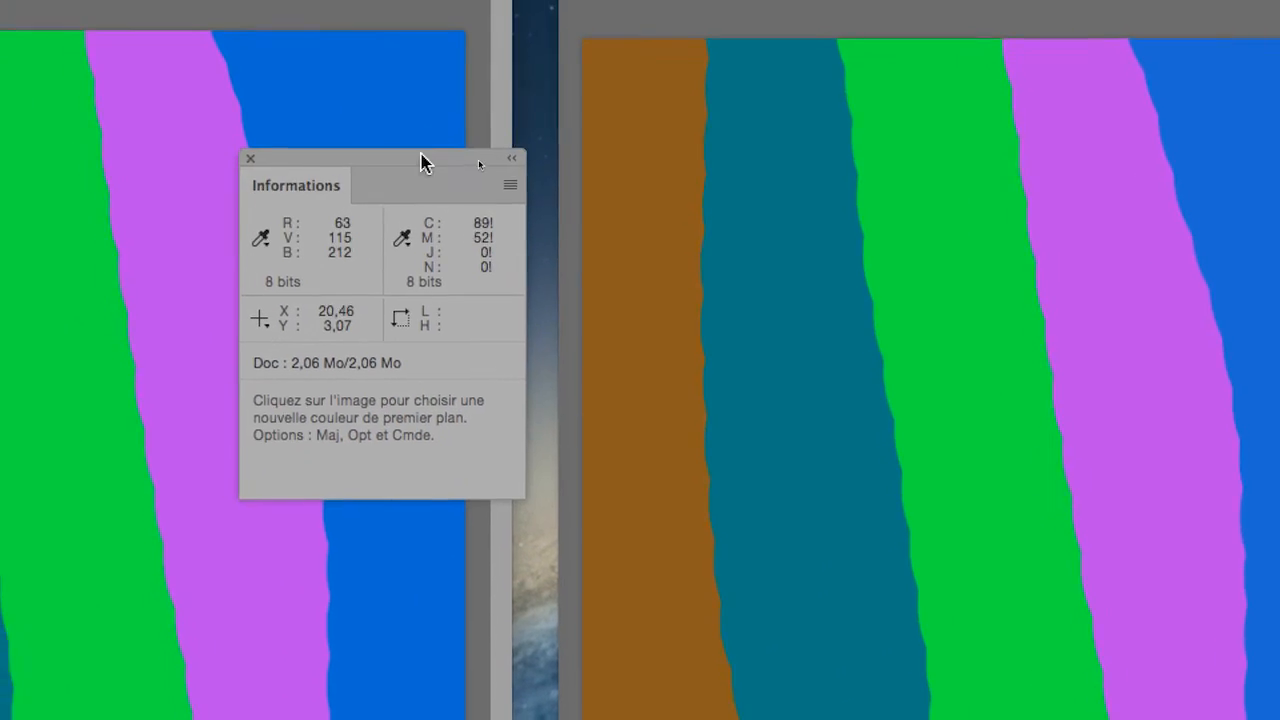
# Step: Move the Info panel away from the Adobe RGB image to the outer edge of the ProPhoto window
pyautogui.moveTo(668, 119); pyautogui.dragTo(1279, 150)
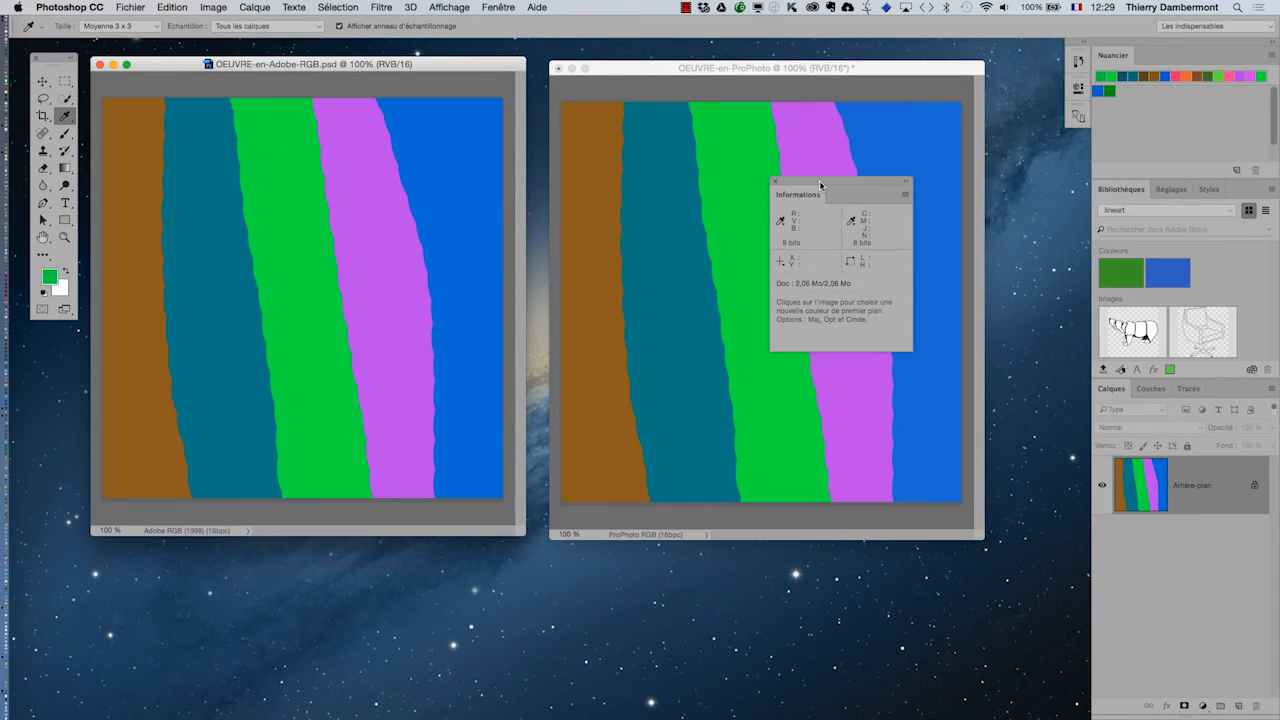
pyautogui.moveTo(769, 162); pyautogui.dragTo(984, 179)
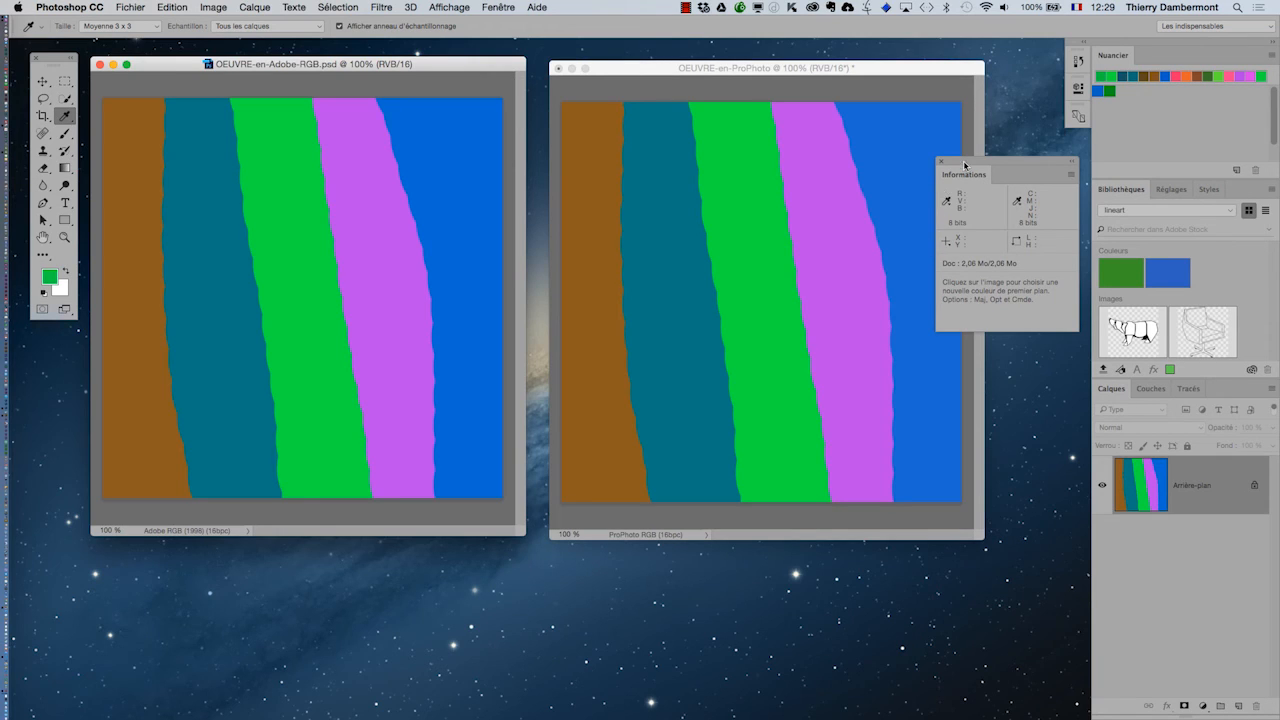
pyautogui.moveTo(965, 163); pyautogui.dragTo(966, 231)
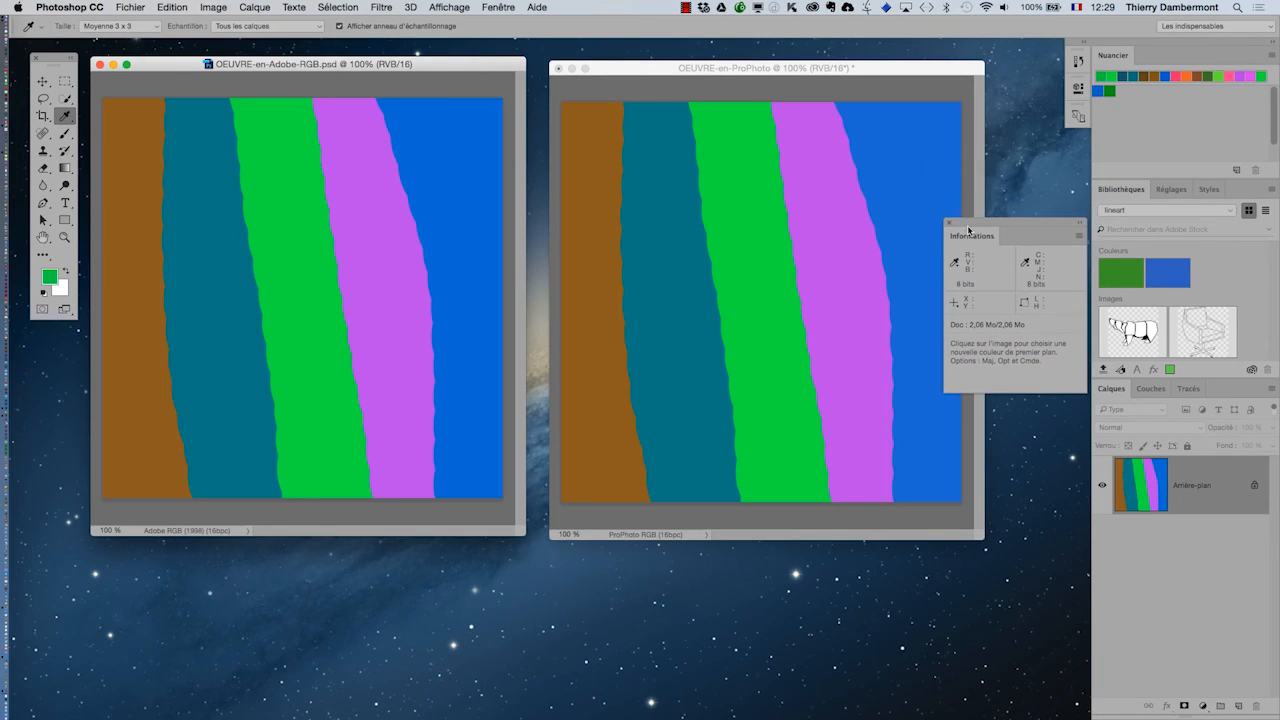